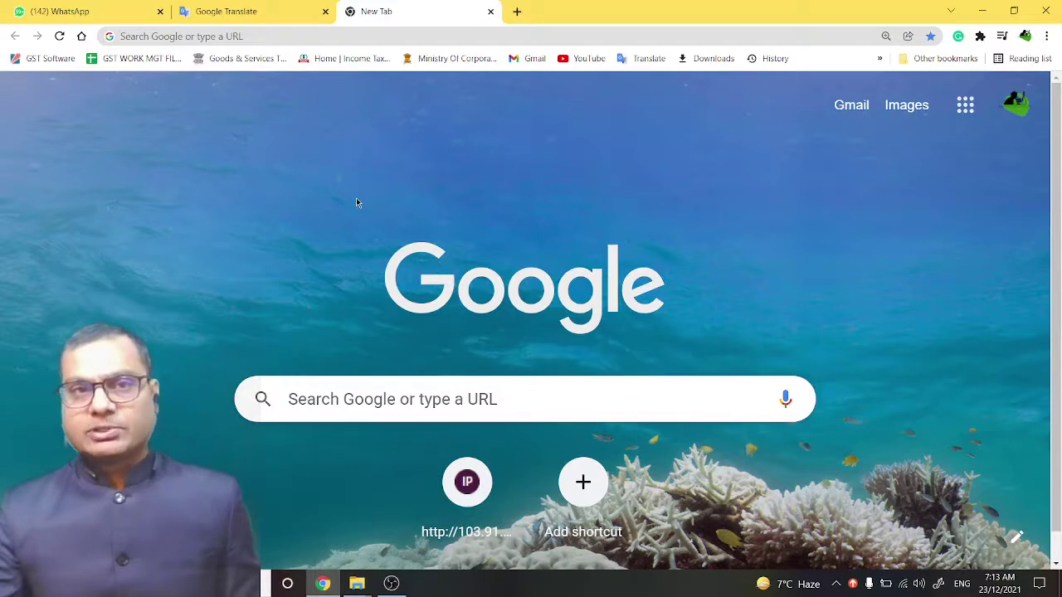
- Load the Income Tax Department home page from its bookmark
click(346, 60)
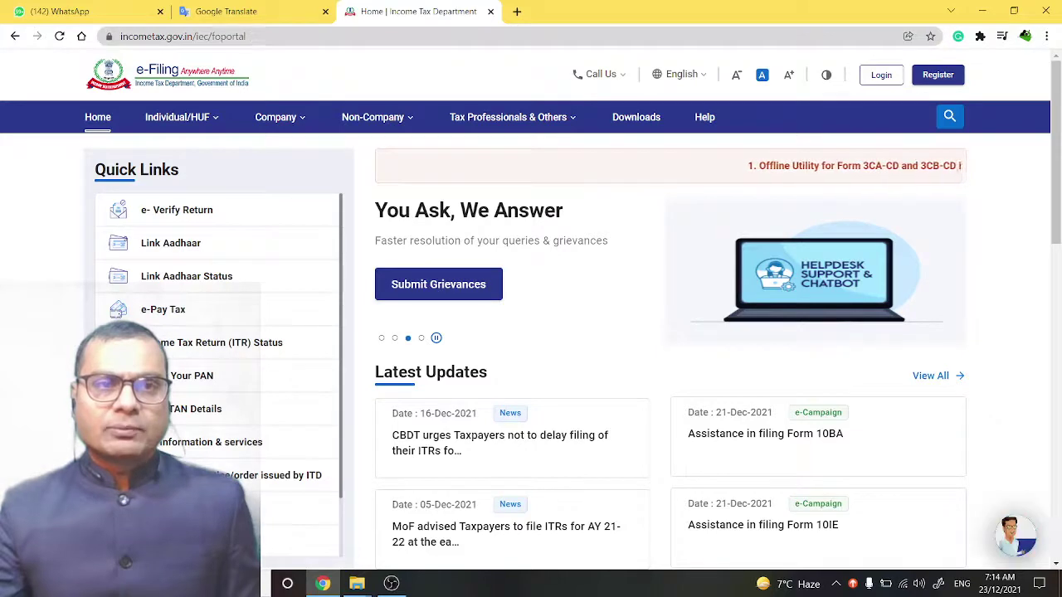
- Open e-Pay Tax from Quick Links and accept the disclaimer to continue
drag(249, 37, 118, 37)
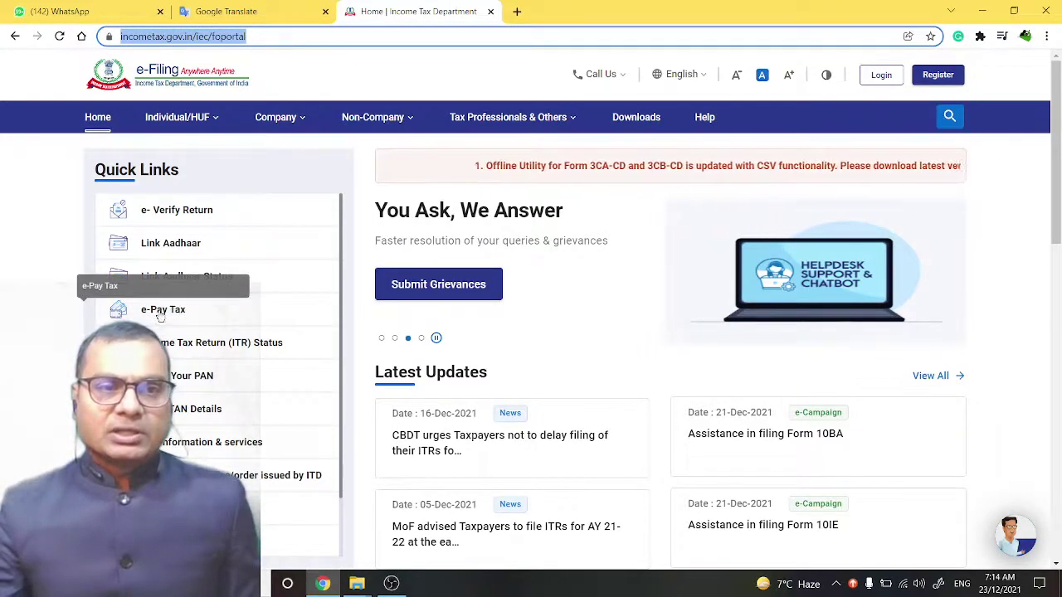
click(160, 312)
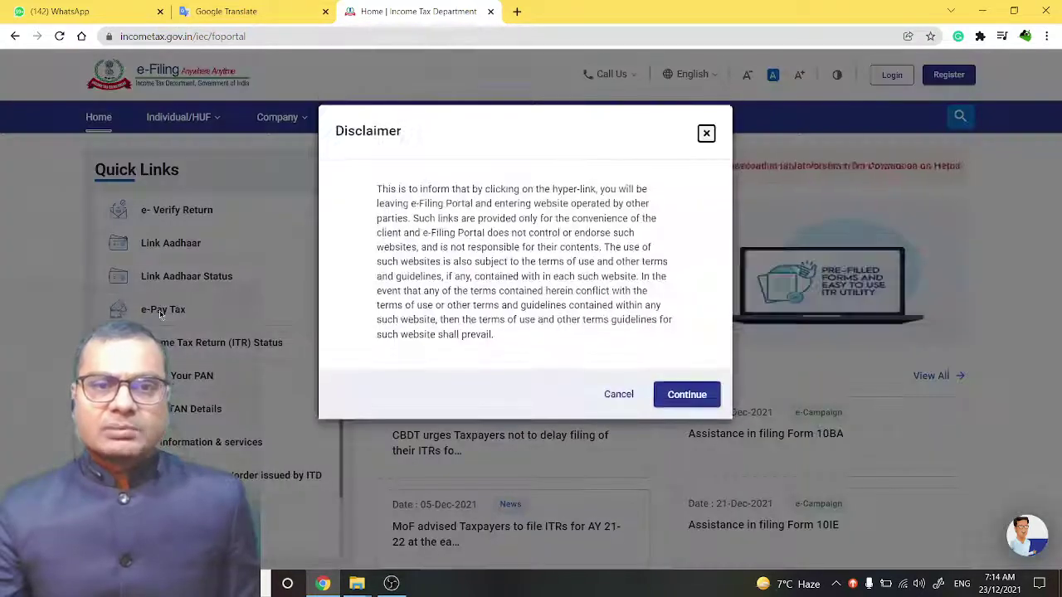
click(685, 397)
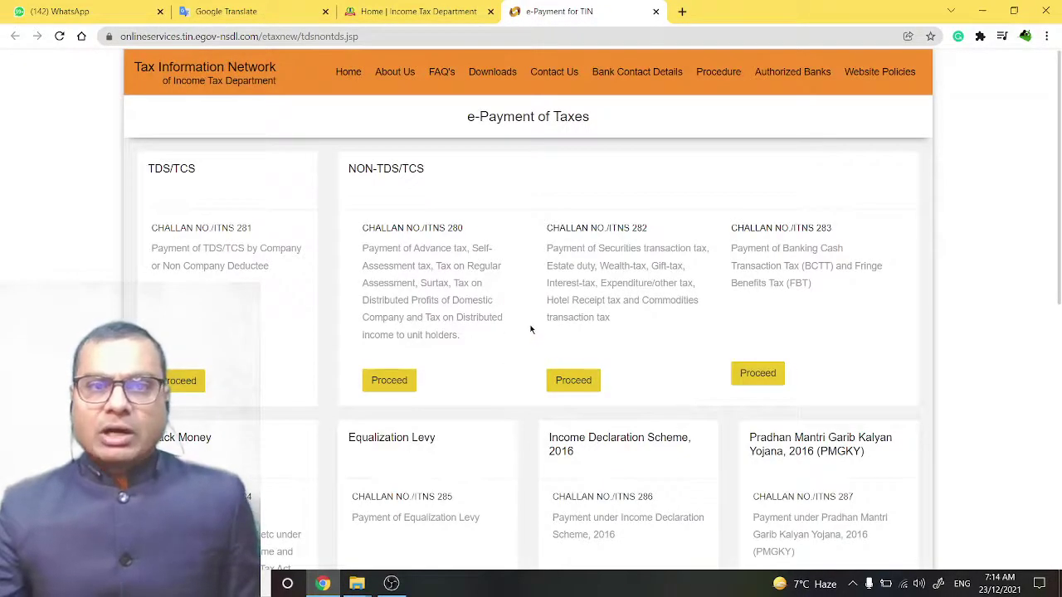
- Proceed to the CHALLAN NO./ITNS 280 form under NON-TDS/TCS
scroll(532, 329, down, 1)
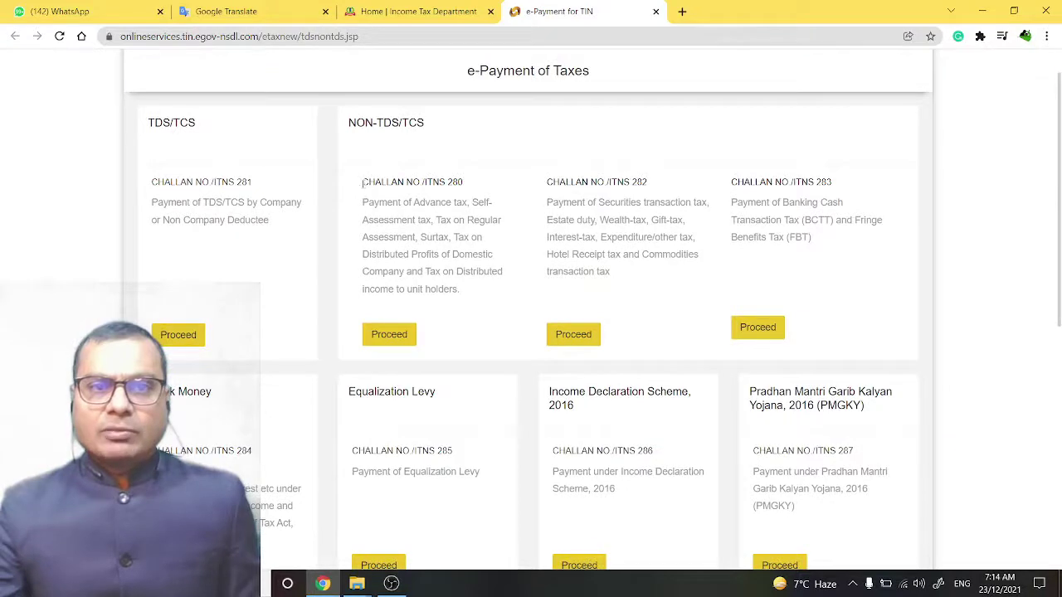
drag(363, 182, 481, 185)
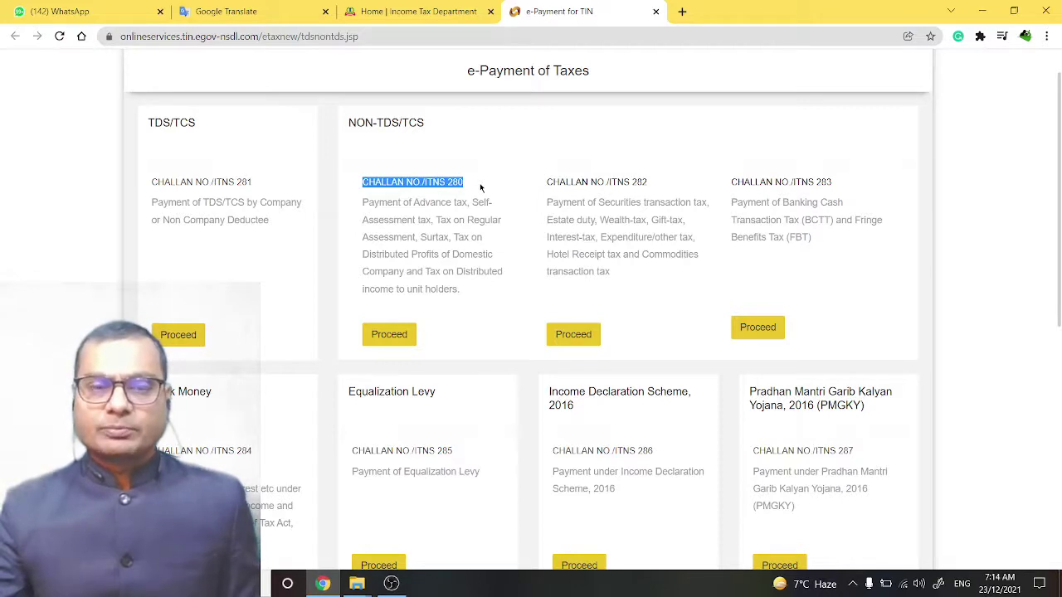
click(391, 336)
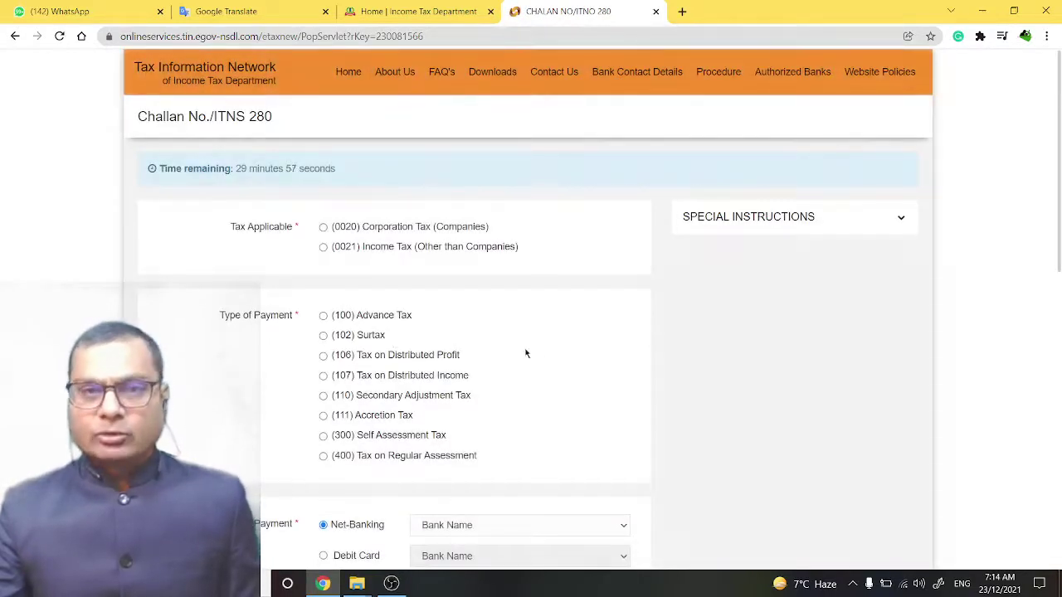
scroll(525, 353, down, 1)
scroll(526, 354, up, 1)
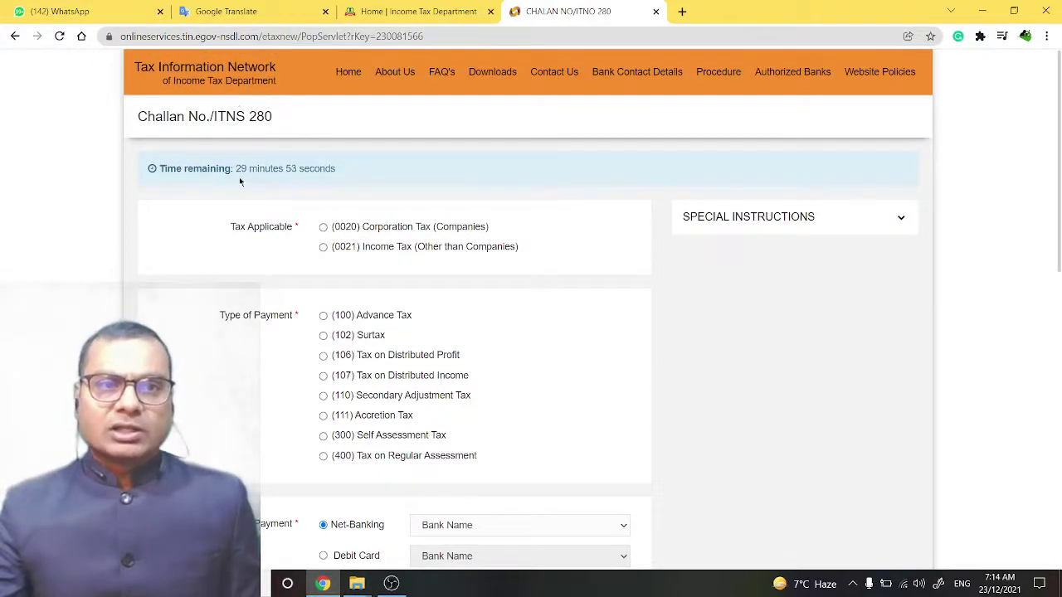
drag(235, 169, 351, 168)
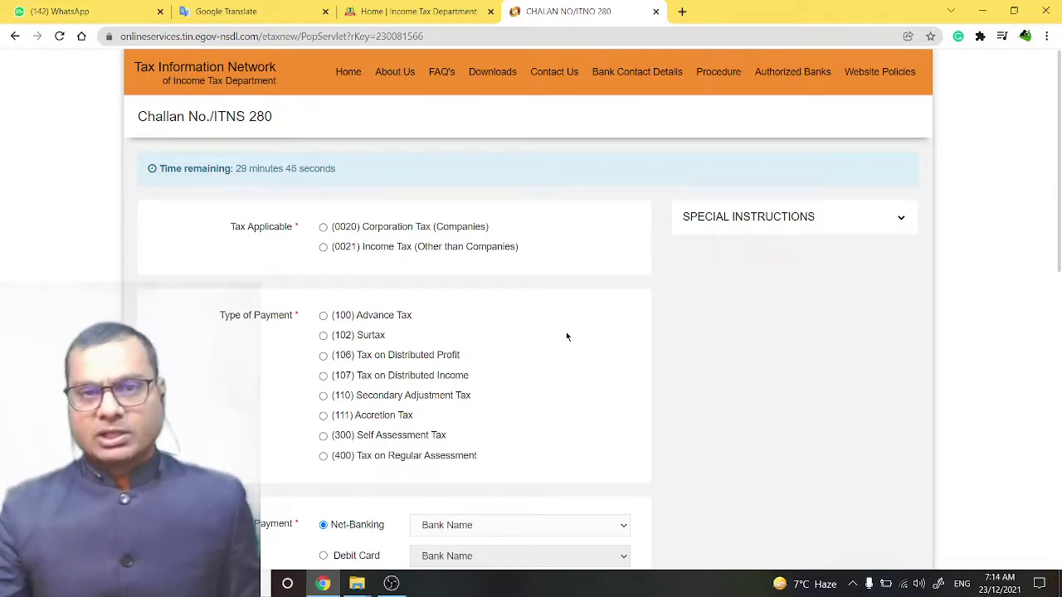
scroll(566, 333, down, 1)
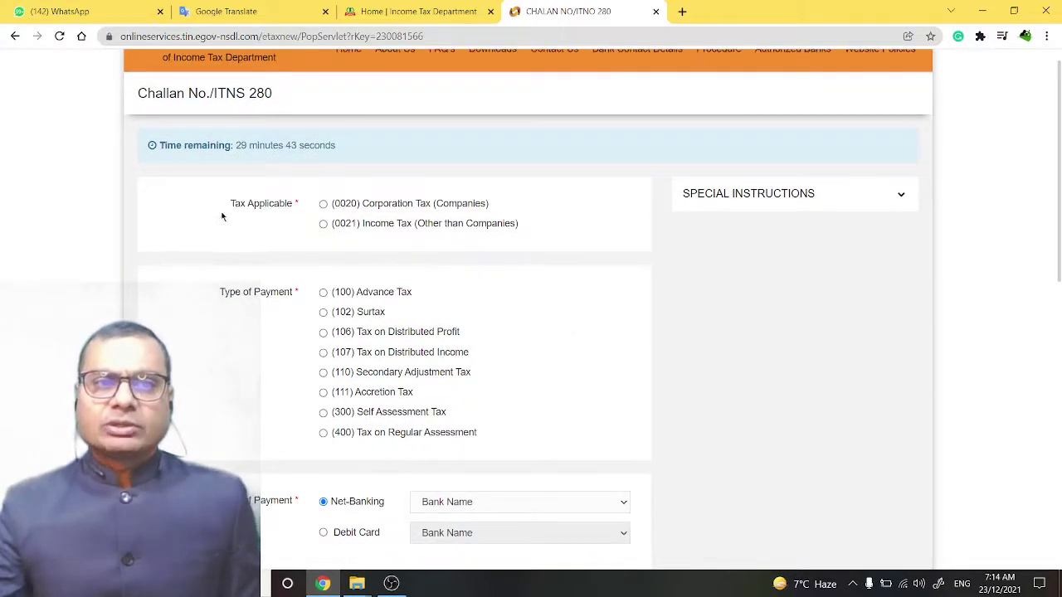
- Set Tax Applicable to (0021) Income Tax (Other than Companies)
click(324, 205)
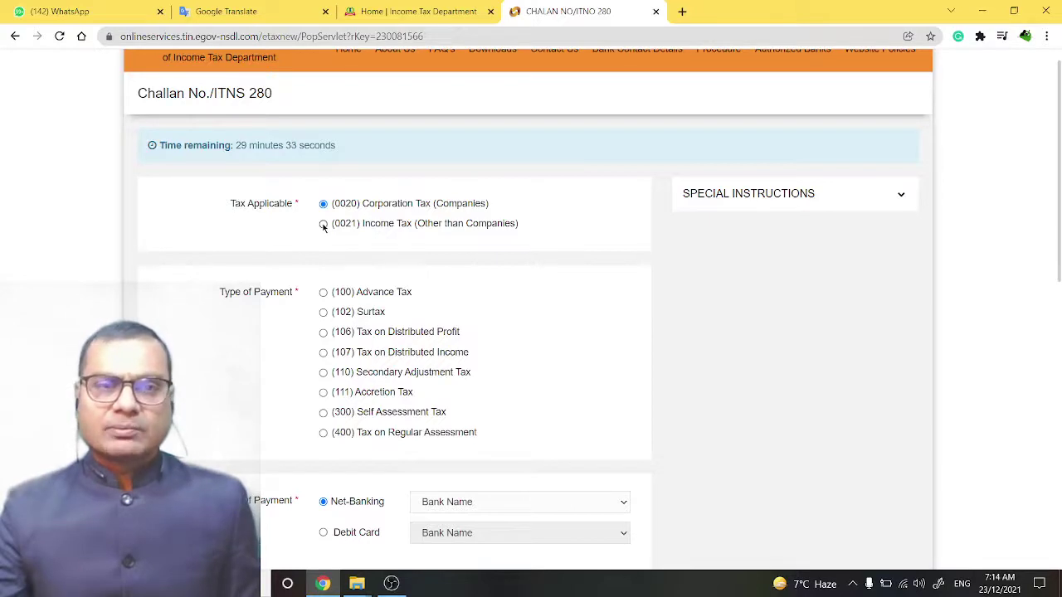
click(323, 225)
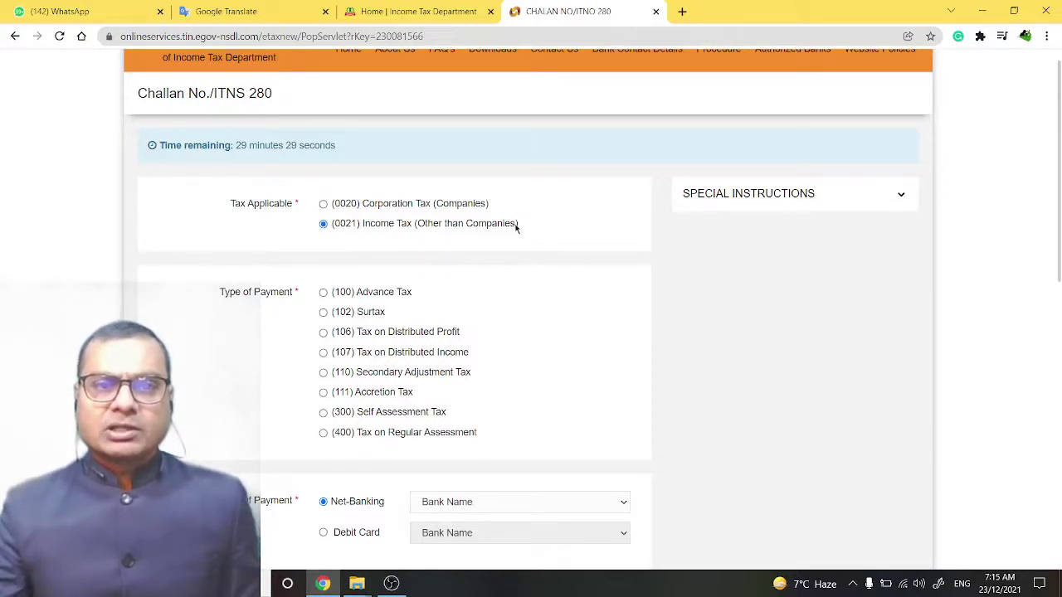
drag(514, 228, 361, 230)
click(304, 232)
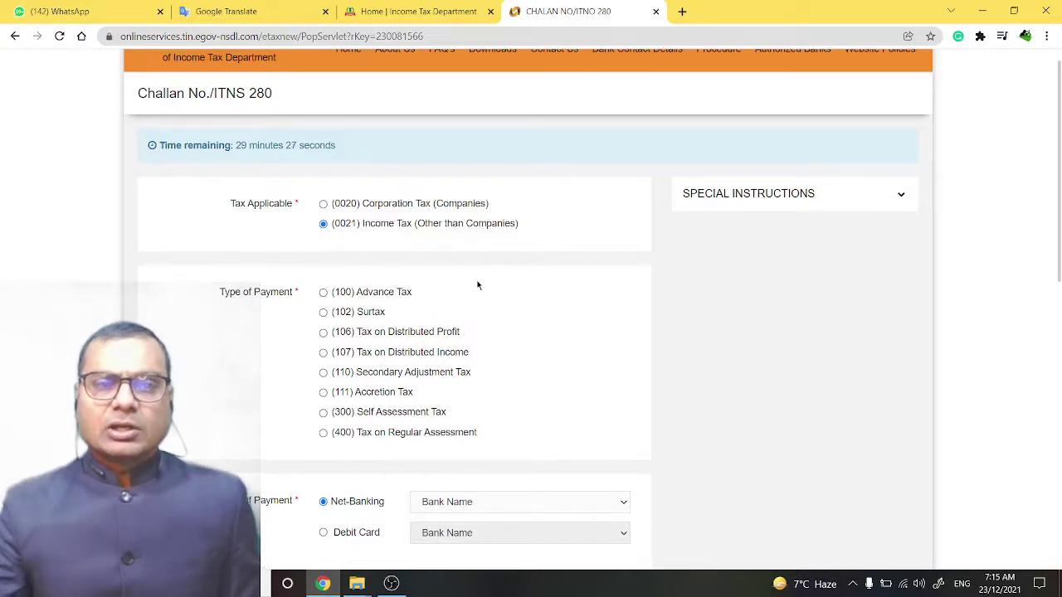
- Set Type of Payment to (300) Self Assessment Tax
scroll(478, 284, down, 1)
scroll(521, 308, down, 1)
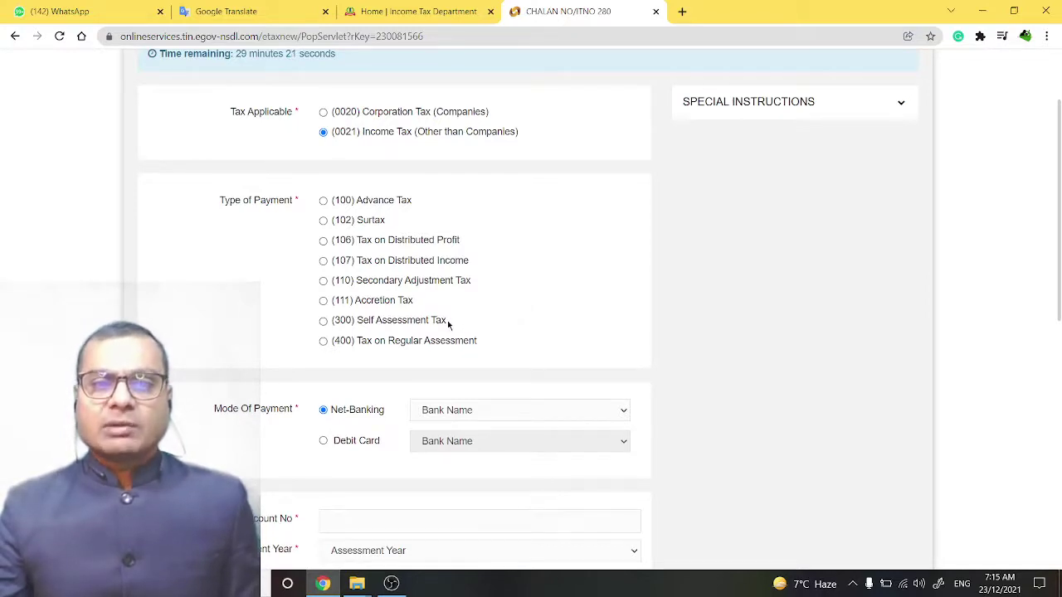
drag(452, 324, 324, 329)
click(314, 330)
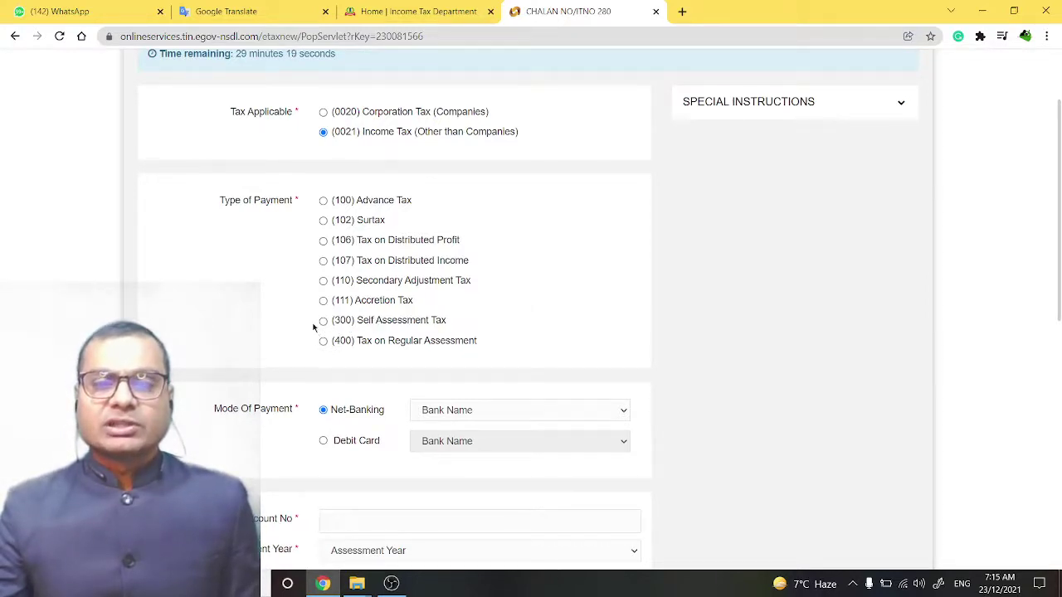
triple_click(333, 326)
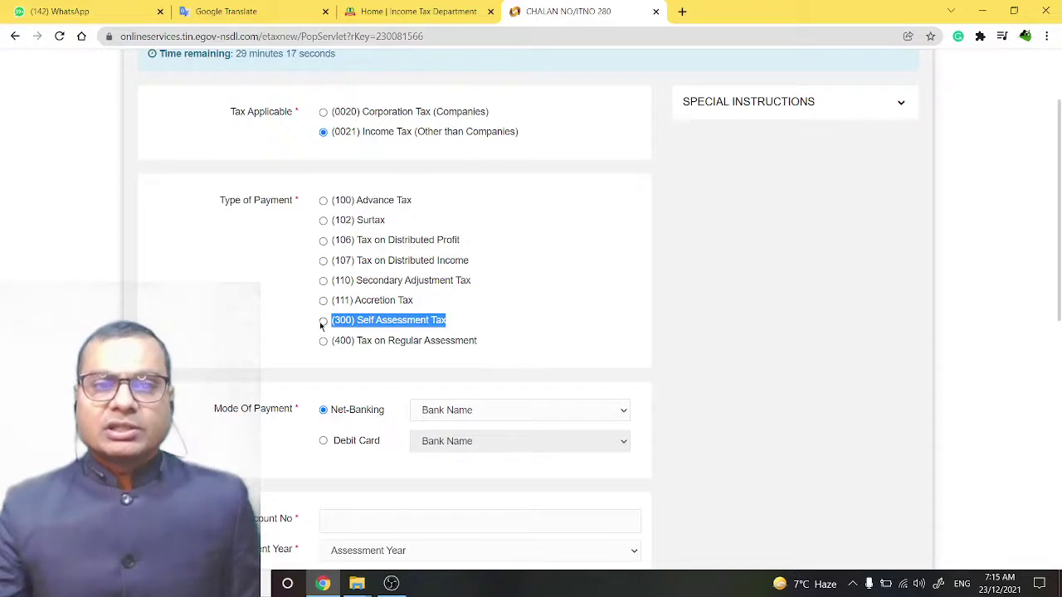
click(477, 320)
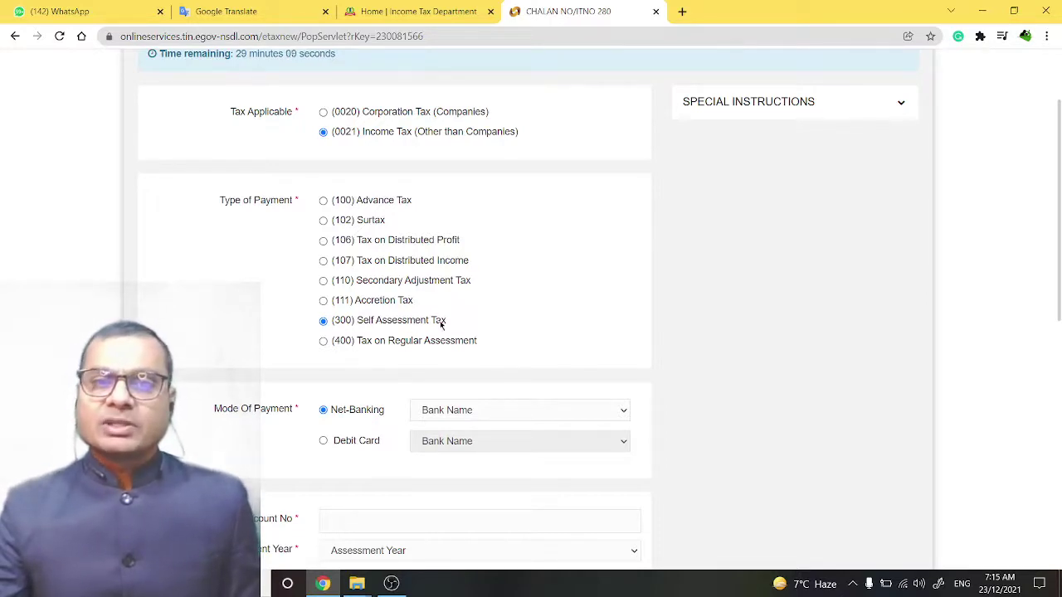
drag(451, 323, 331, 325)
click(317, 327)
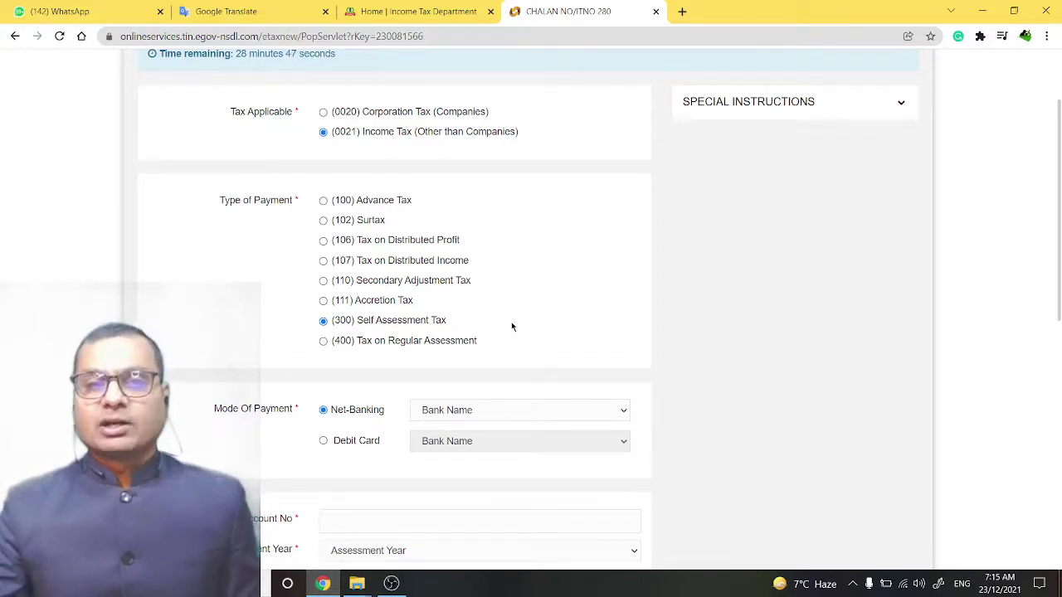
scroll(512, 327, down, 3)
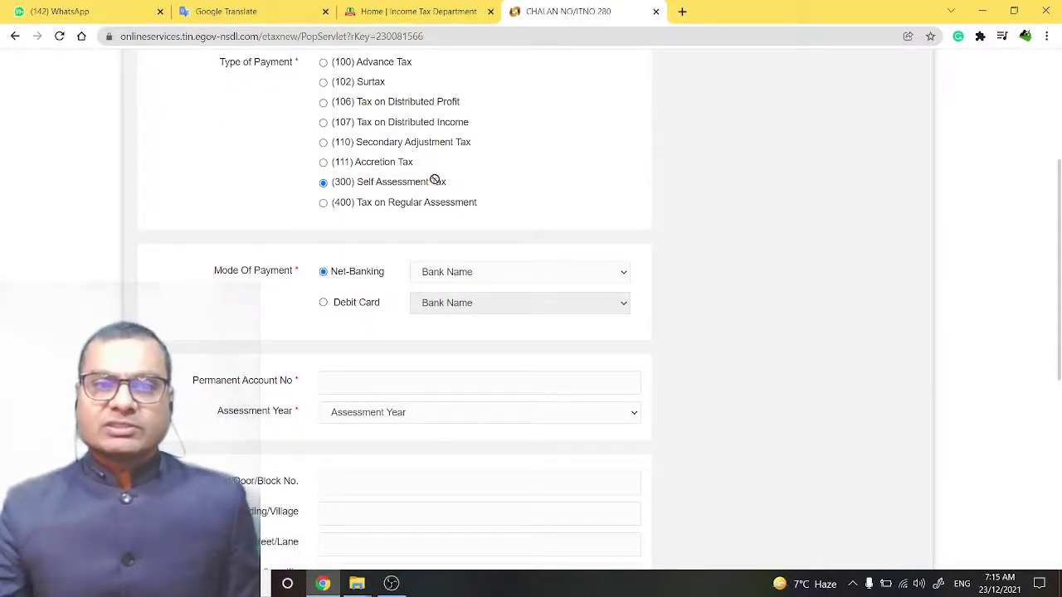
- Choose Net-Banking payment with State Bank of India as the bank
scroll(372, 286, down, 1)
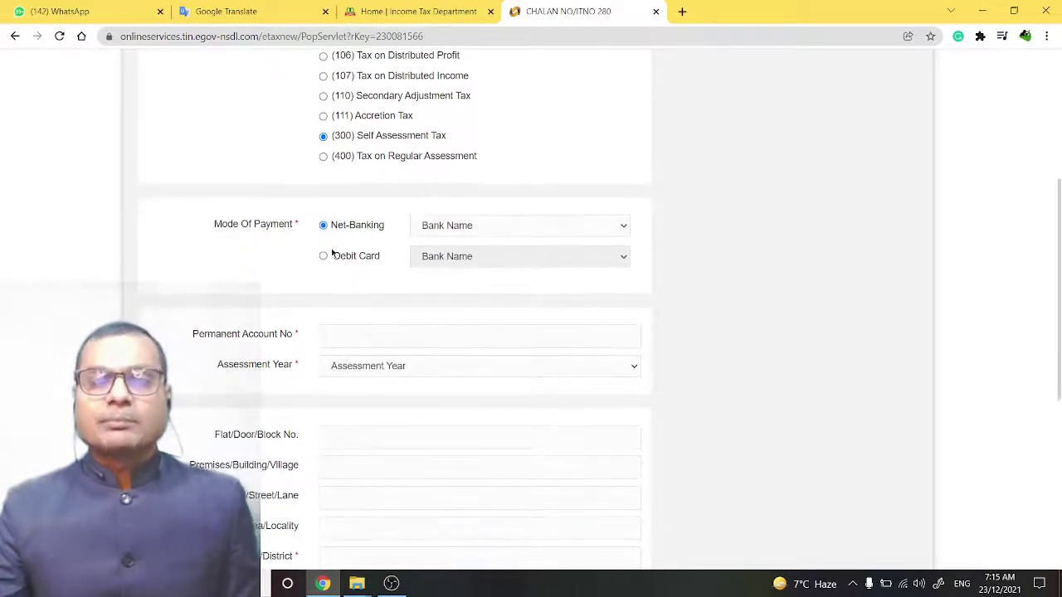
click(464, 229)
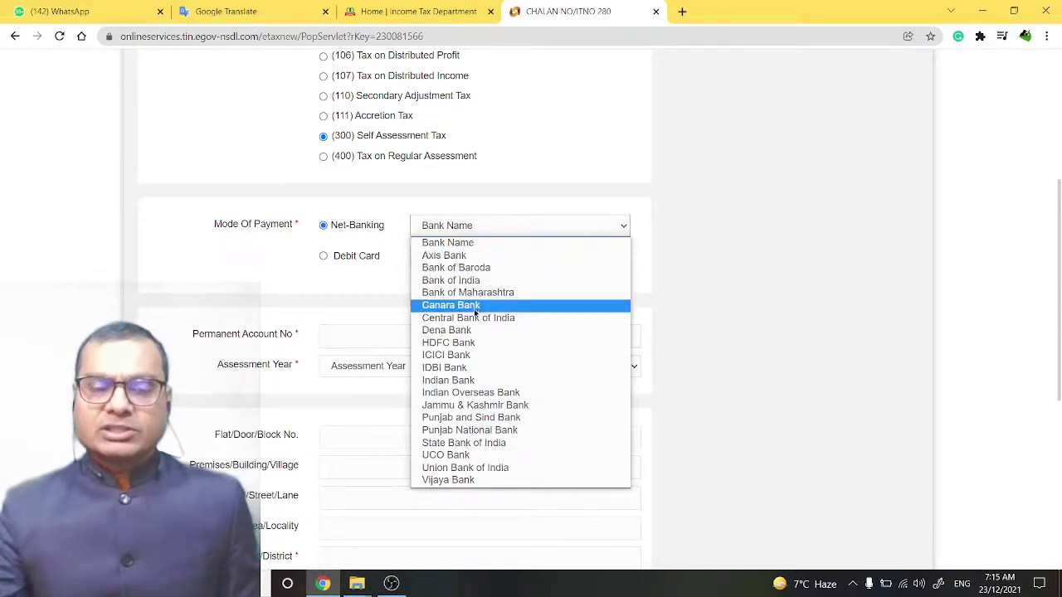
click(261, 272)
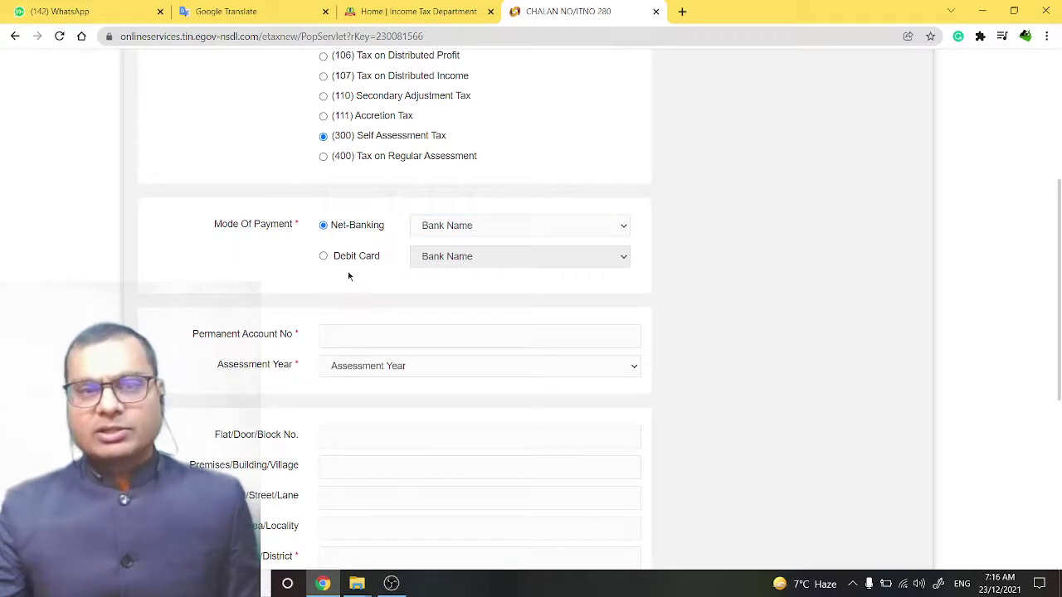
click(323, 257)
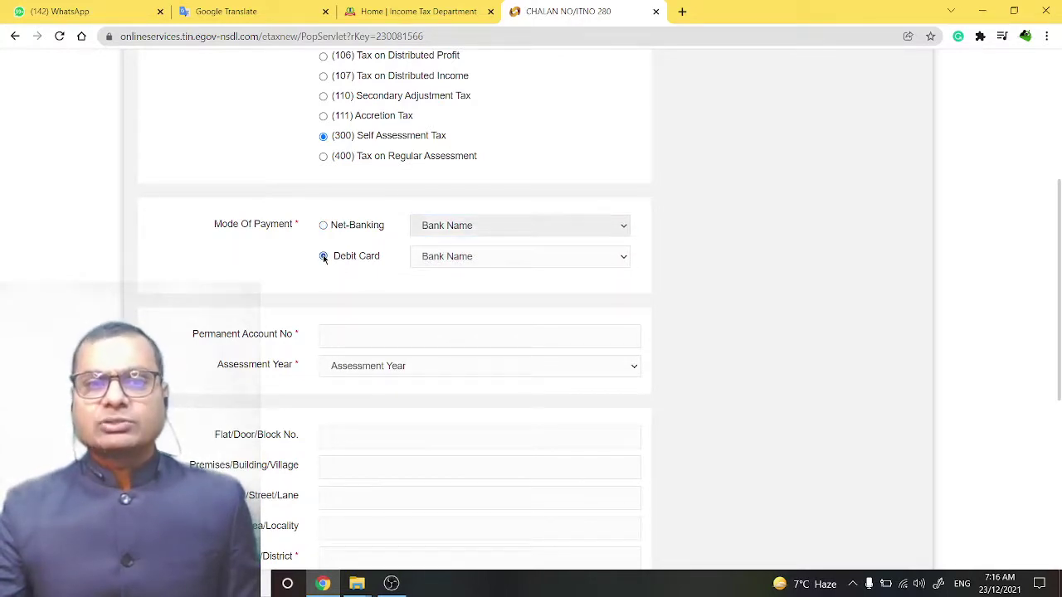
click(487, 261)
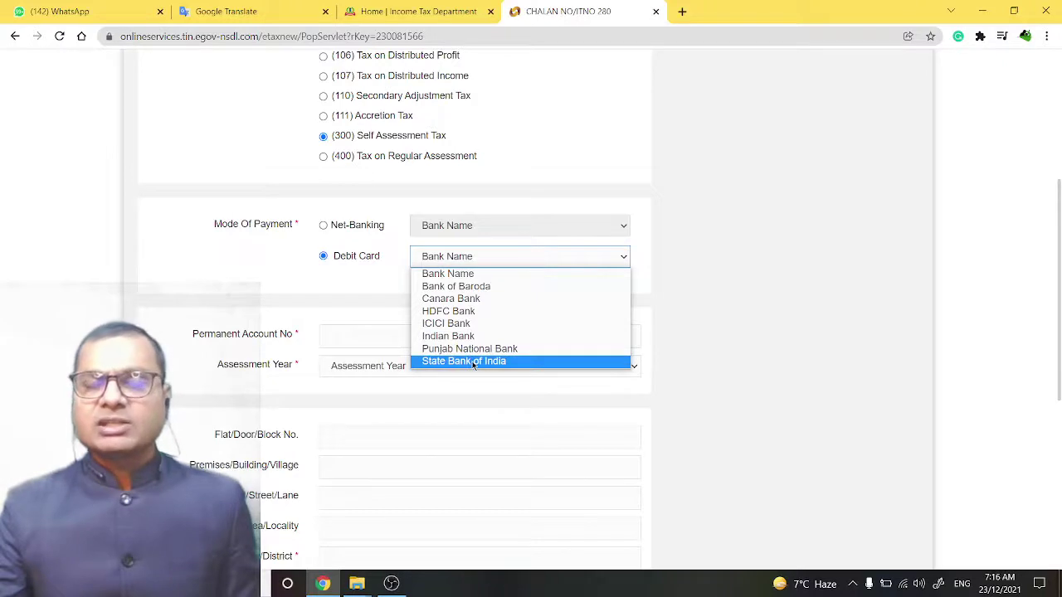
click(322, 288)
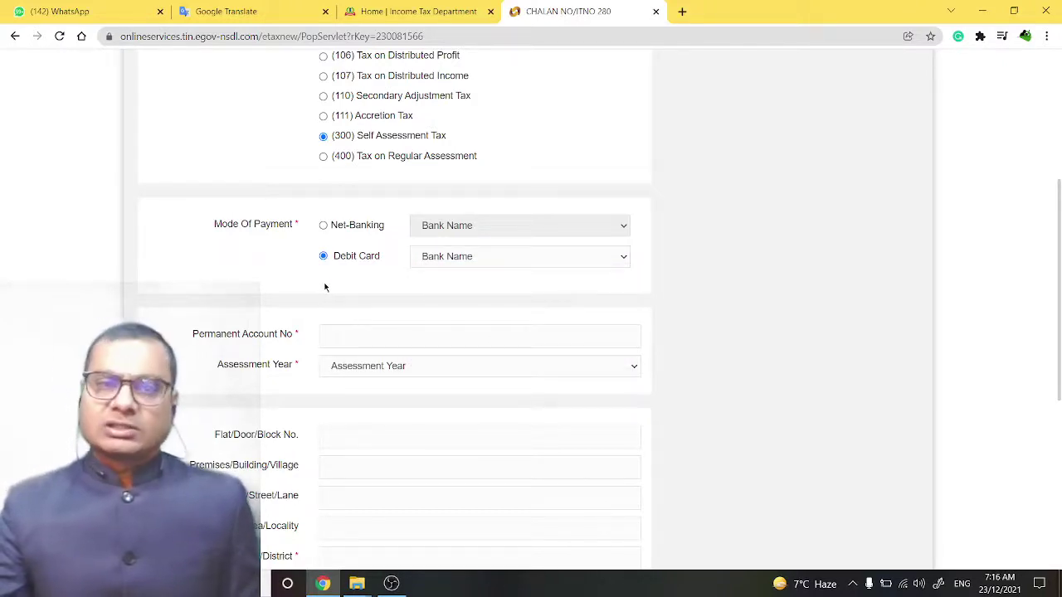
click(324, 226)
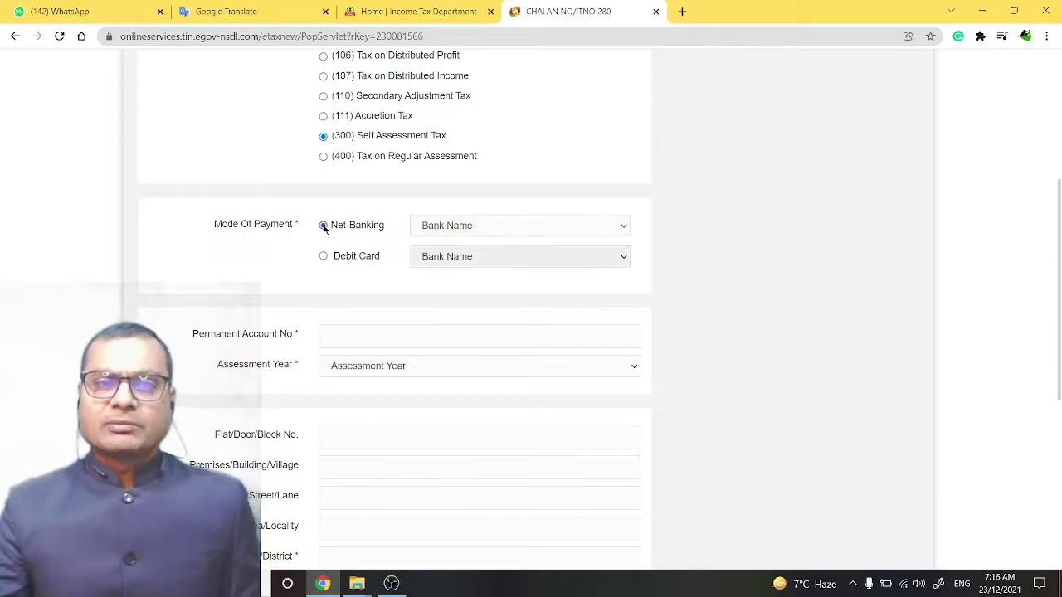
click(485, 229)
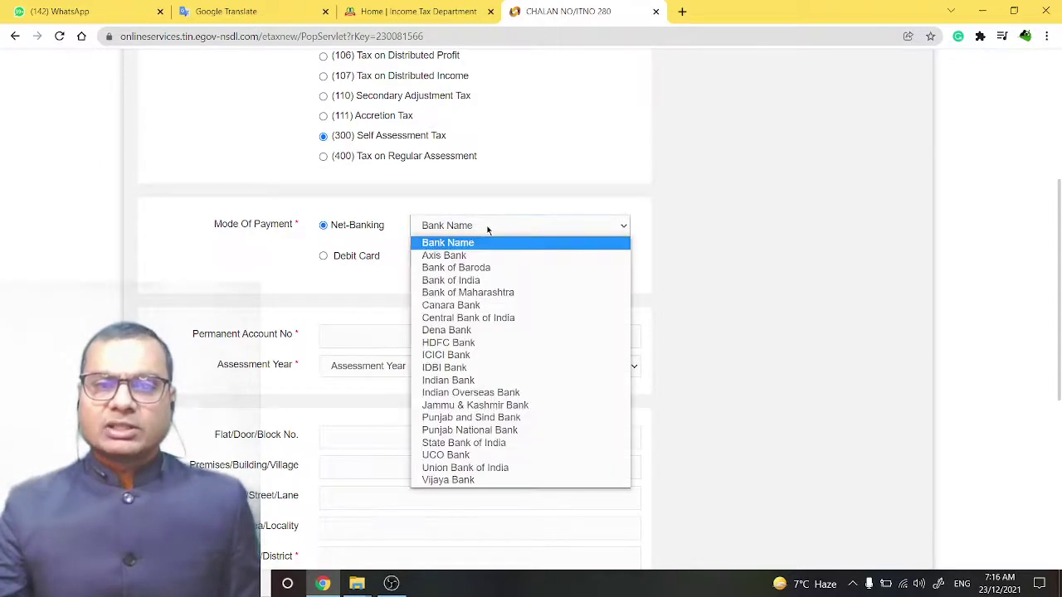
click(476, 444)
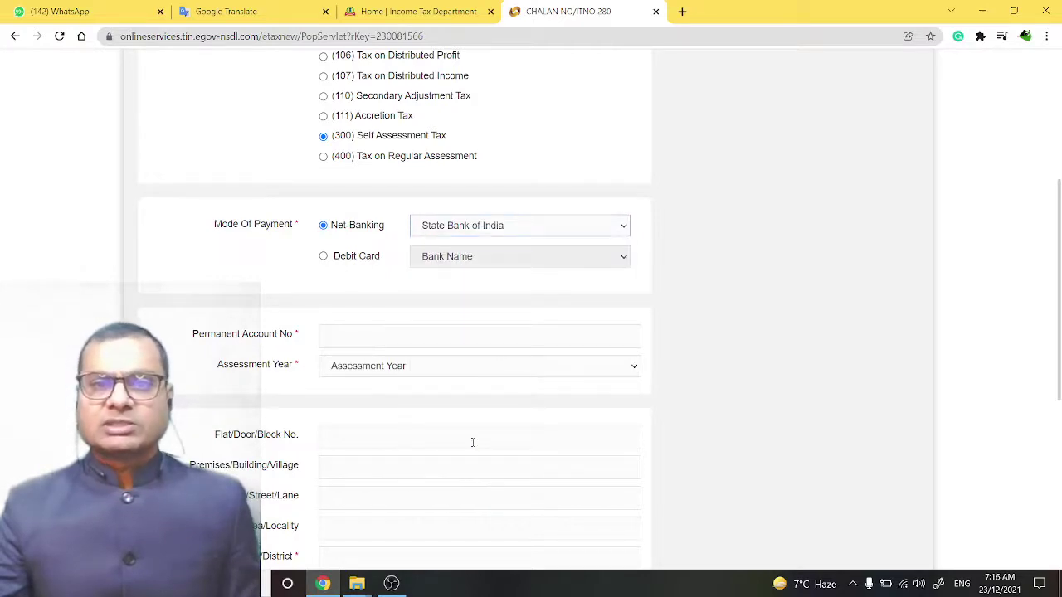
- Enter the taxpayer's PAN and select Assessment Year 2021-22
click(364, 333)
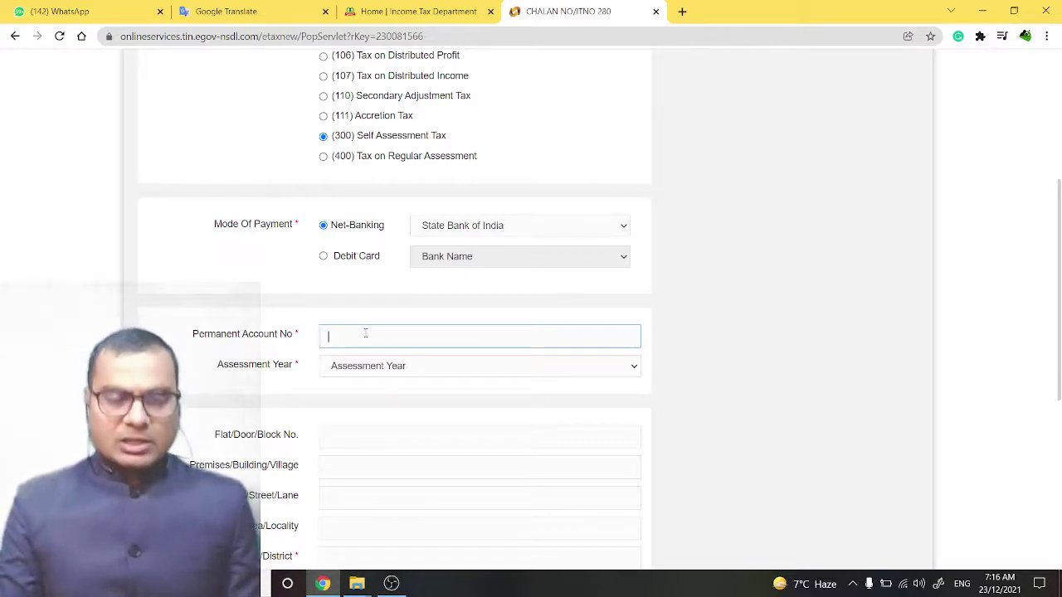
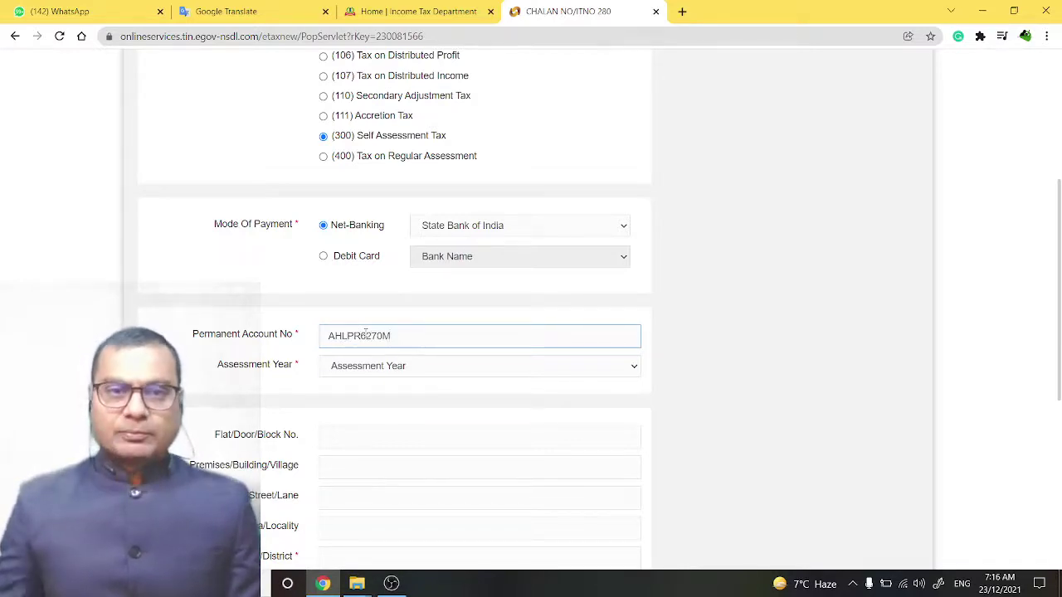
key(Tab)
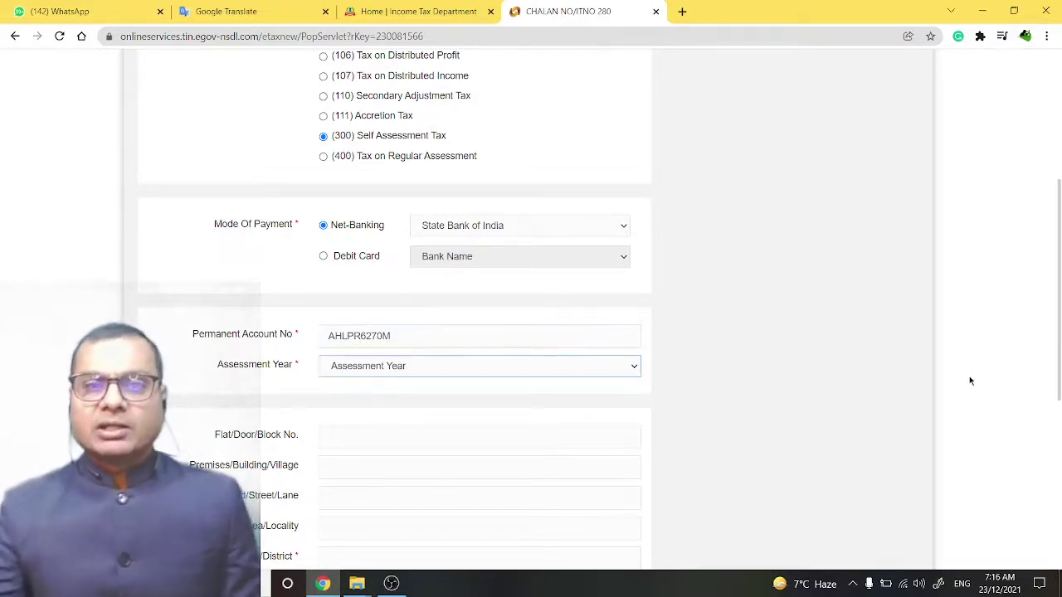
scroll(812, 333, down, 1)
click(574, 324)
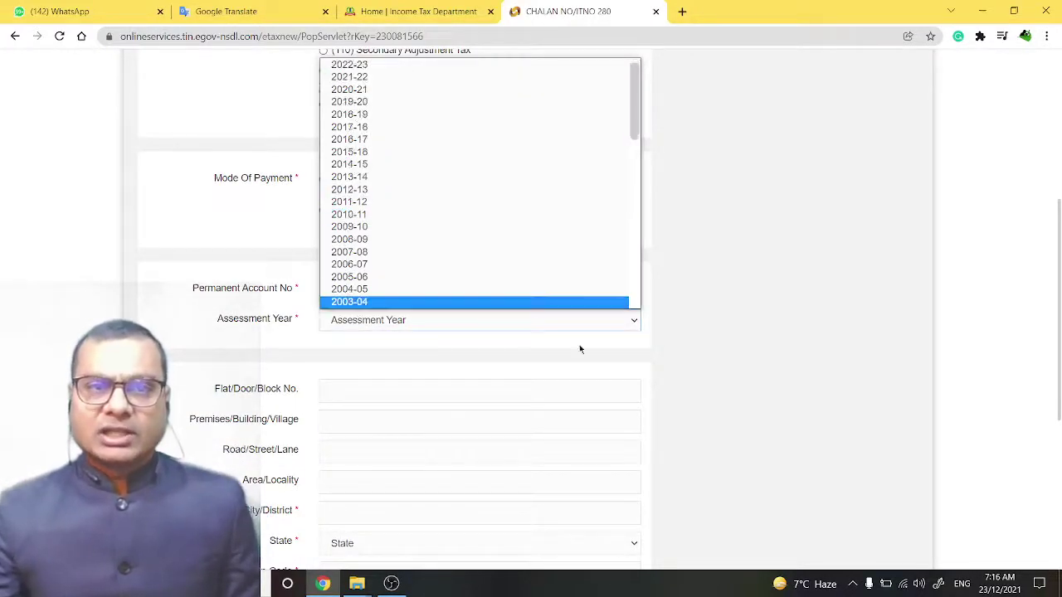
scroll(639, 114, up, 1)
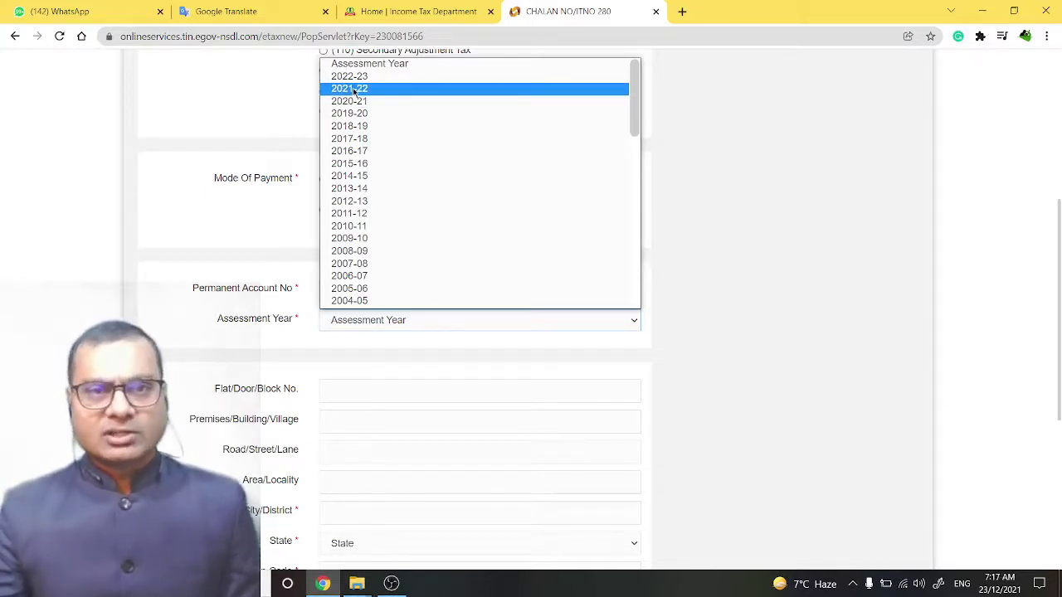
click(357, 93)
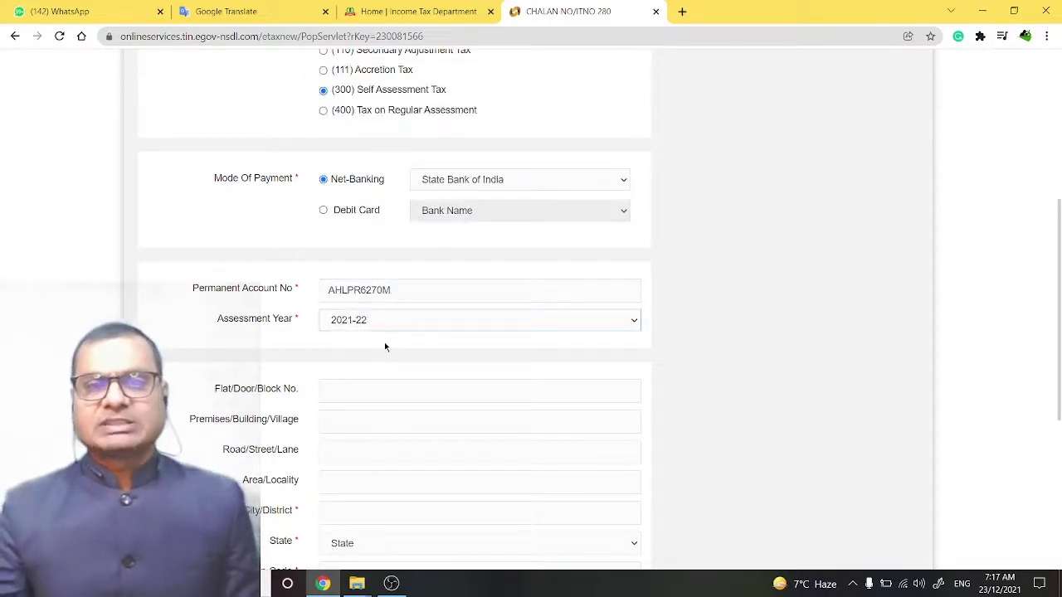
- Fill in the taxpayer's city/district, state and PIN code
scroll(384, 345, down, 2)
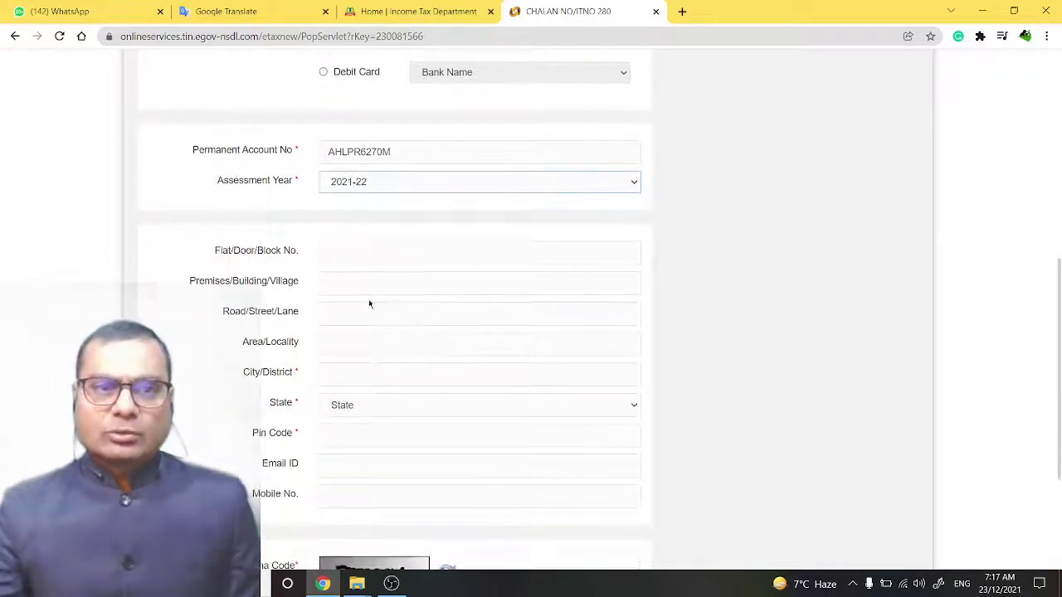
scroll(370, 304, down, 1)
click(355, 283)
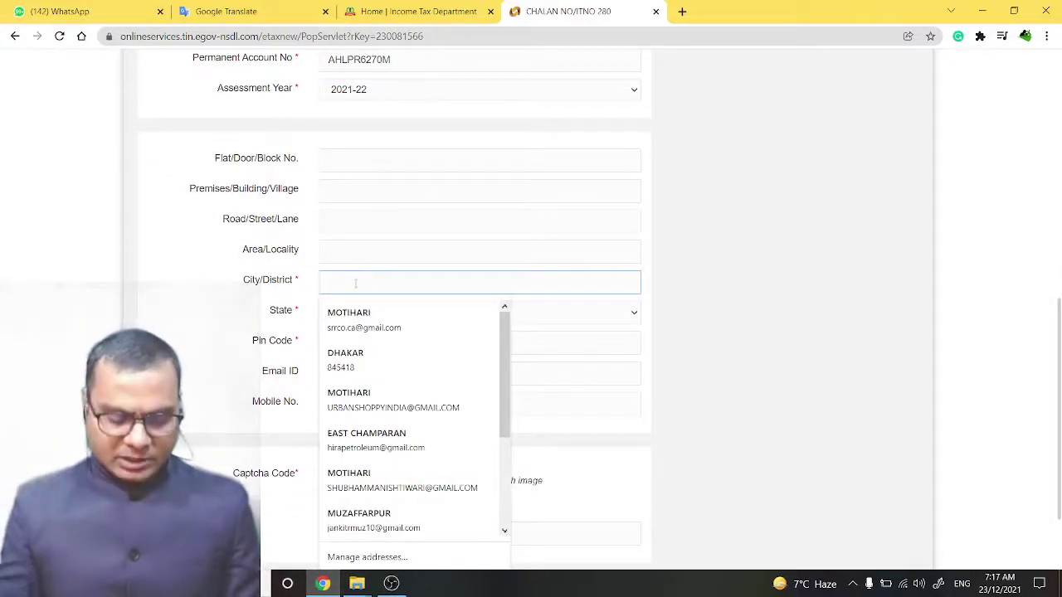
text(EAST C)
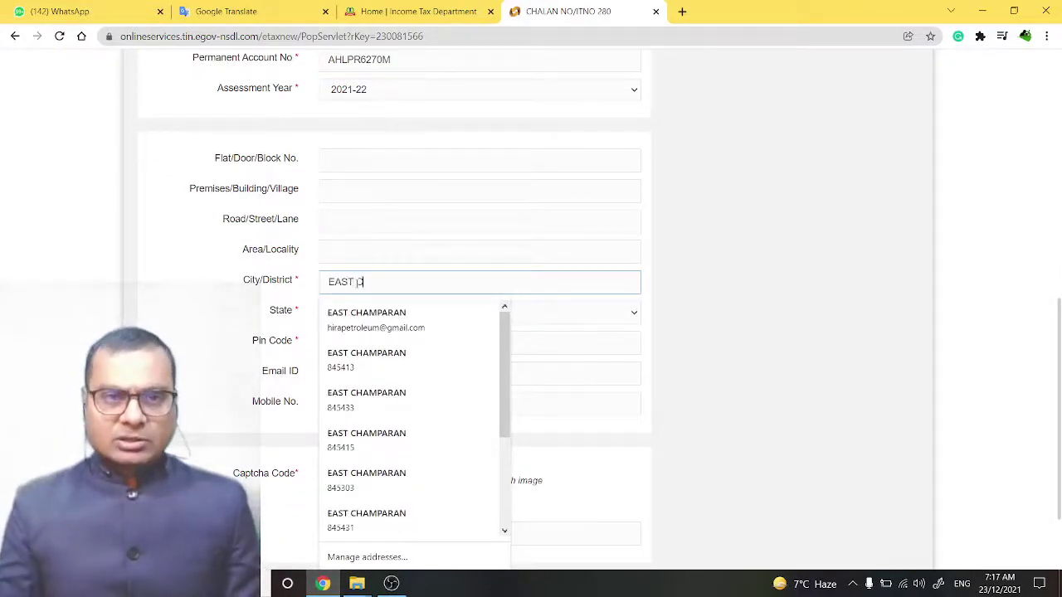
text(HAMPARNA)
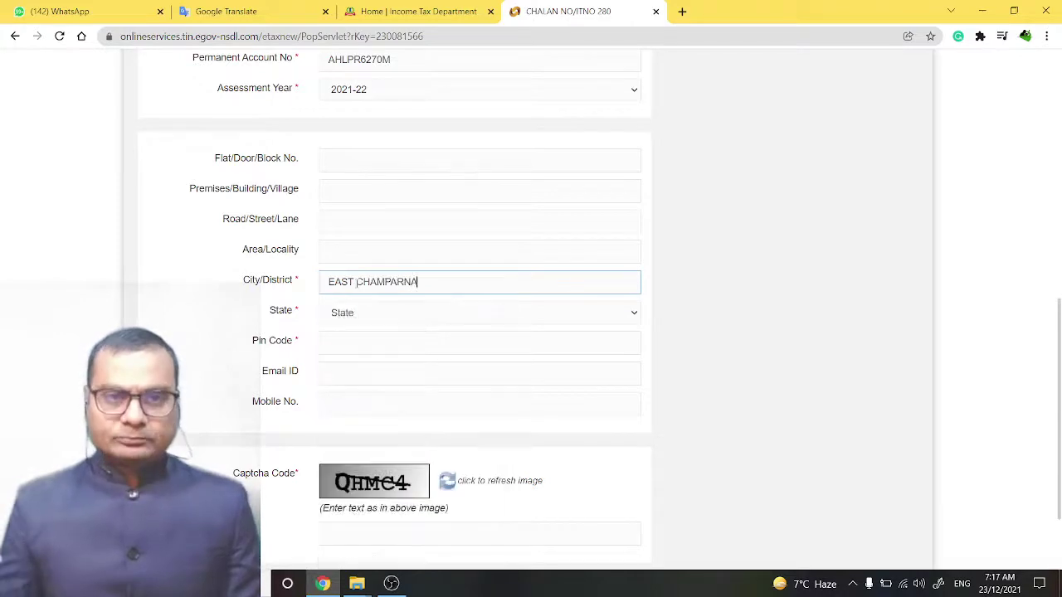
key(Tab)
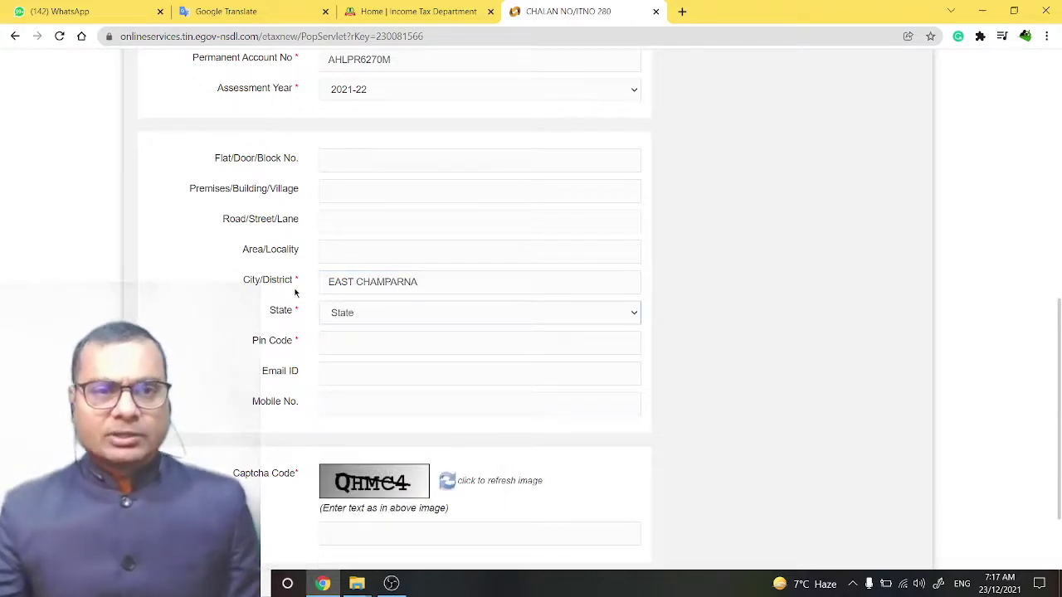
click(363, 316)
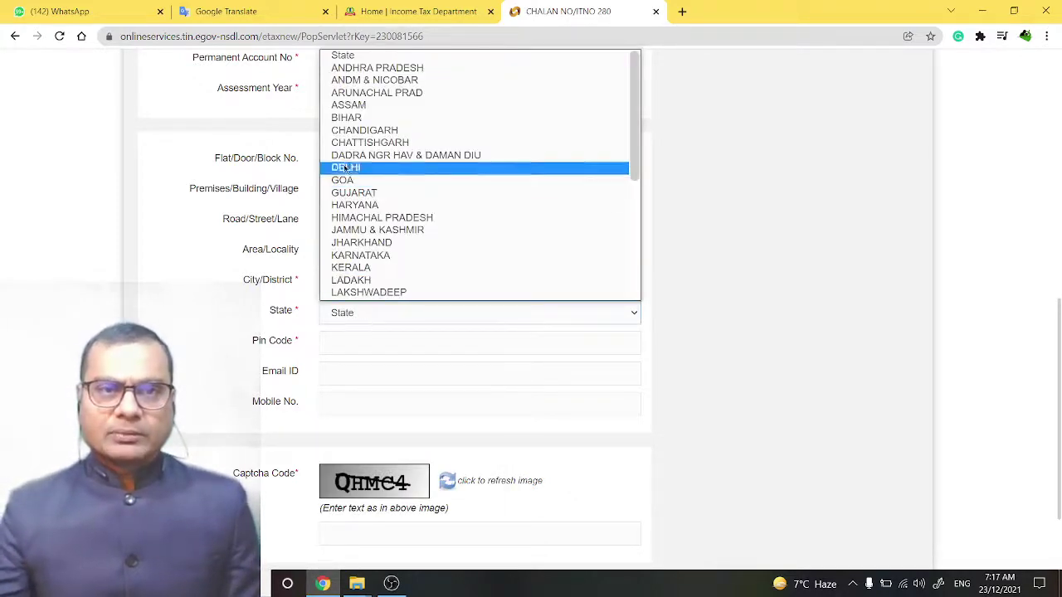
click(346, 119)
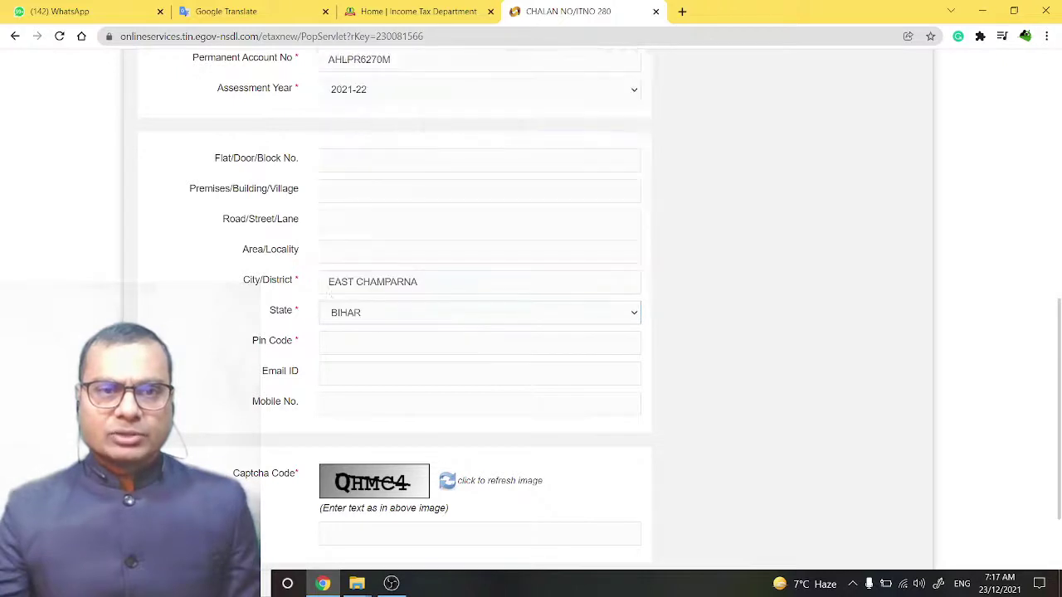
click(343, 337)
text(84)
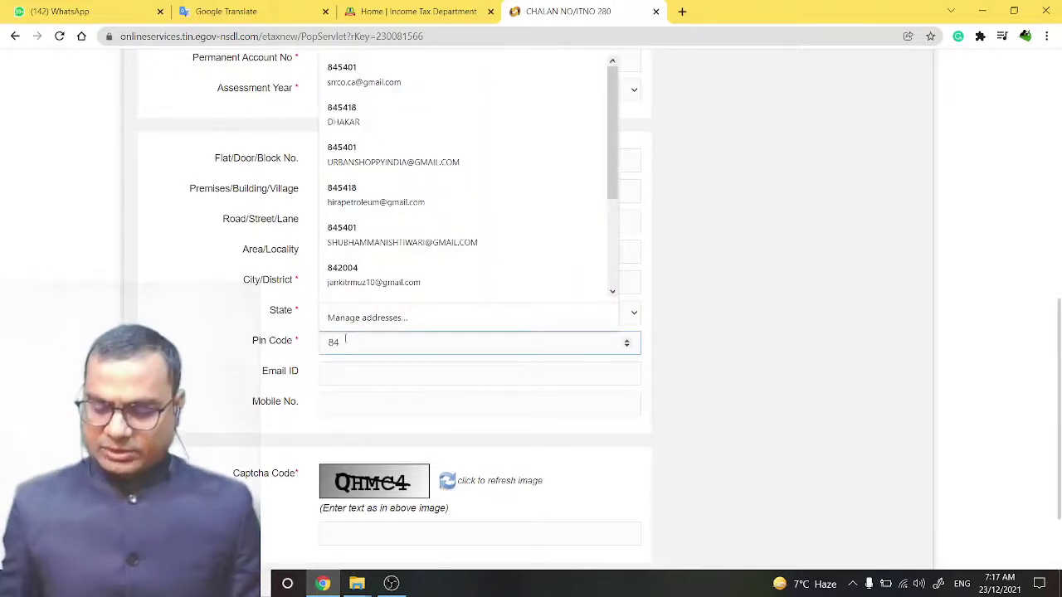
text(5401)
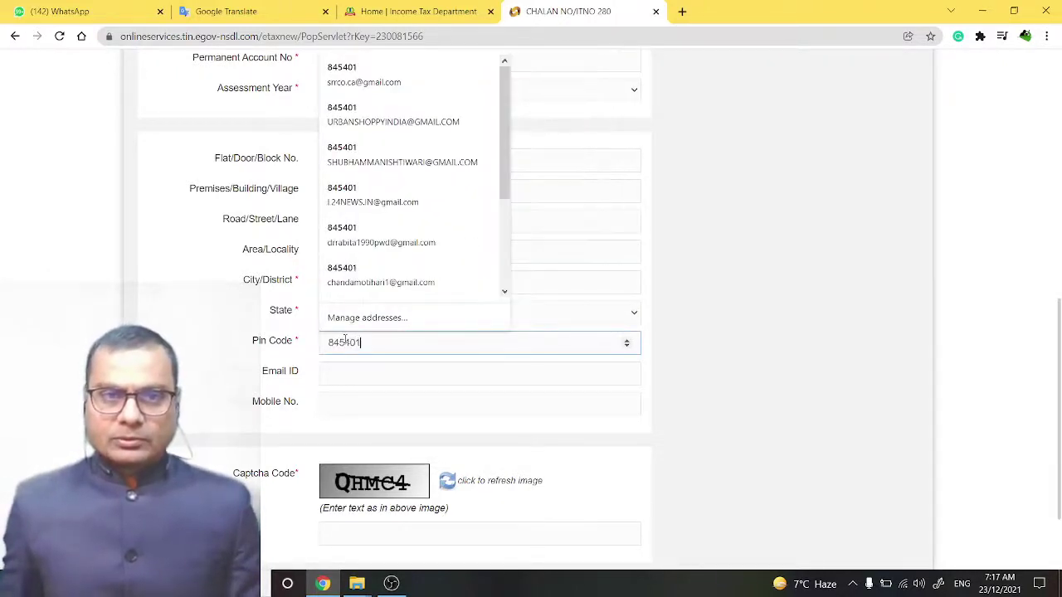
key(Tab)
- Enter the captcha text shown on the form
scroll(345, 339, down, 1)
scroll(345, 339, down, 1)
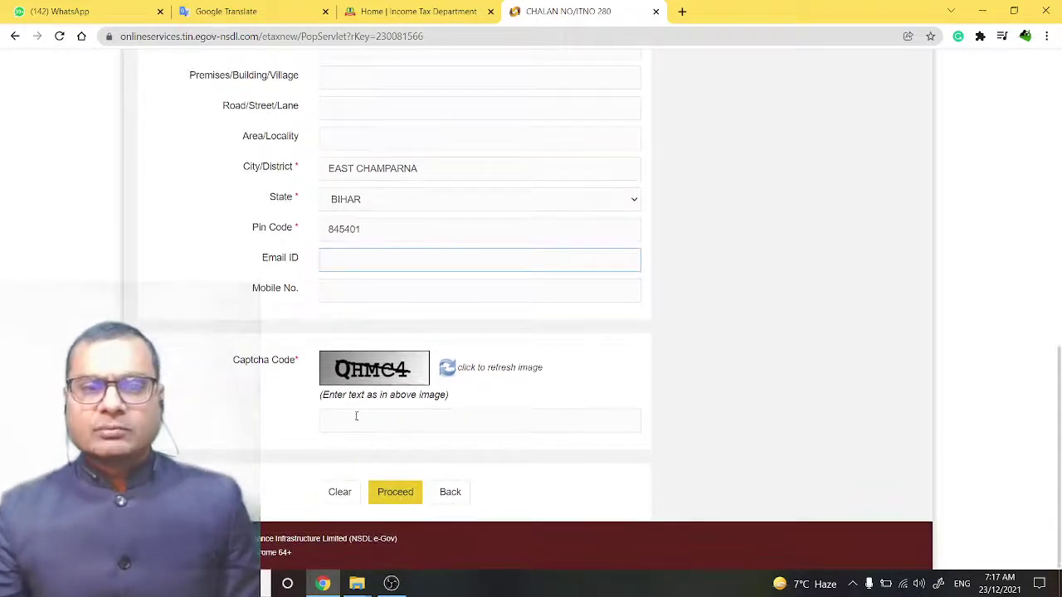
click(358, 426)
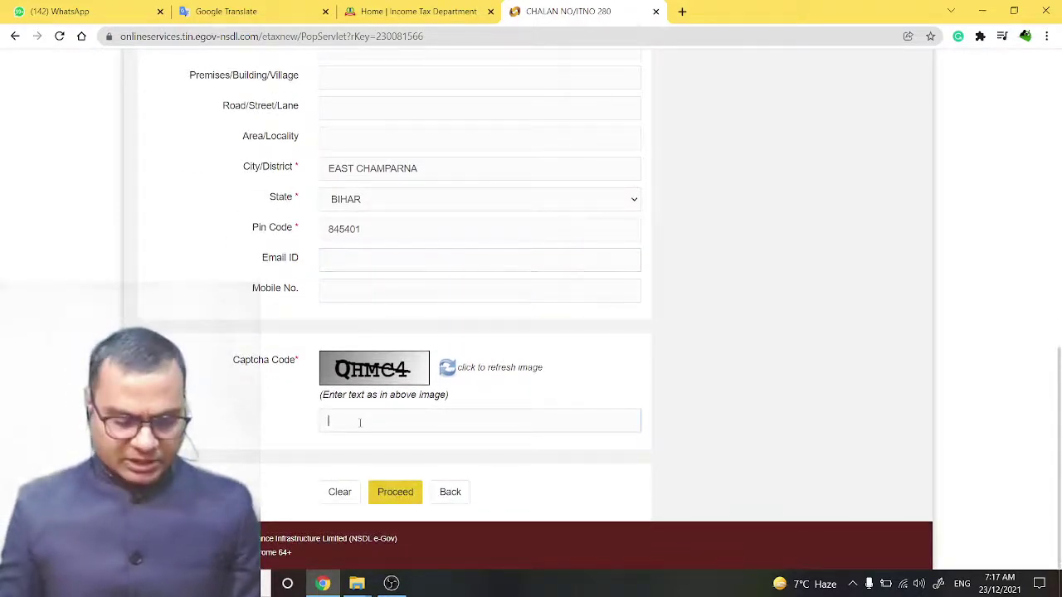
text(QHMC)
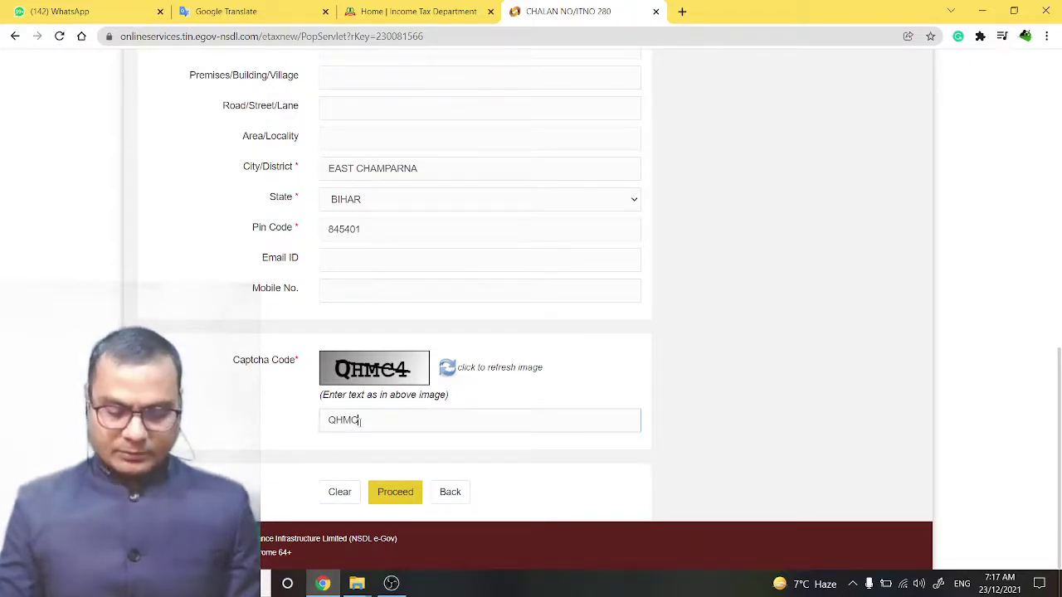
text(4)
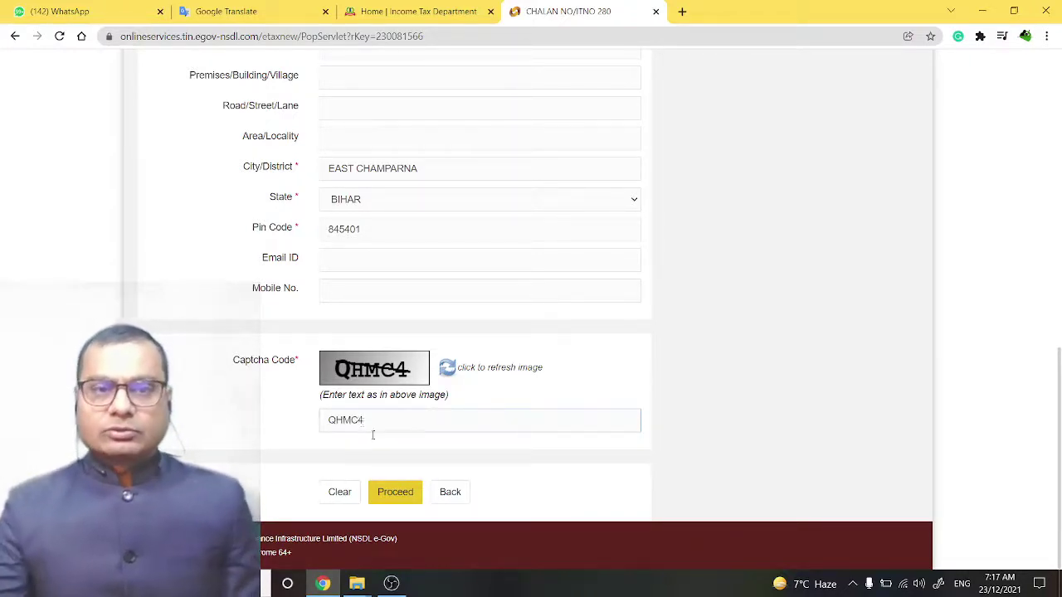
- Review the challan confirmation page and submit it to the bank
click(396, 493)
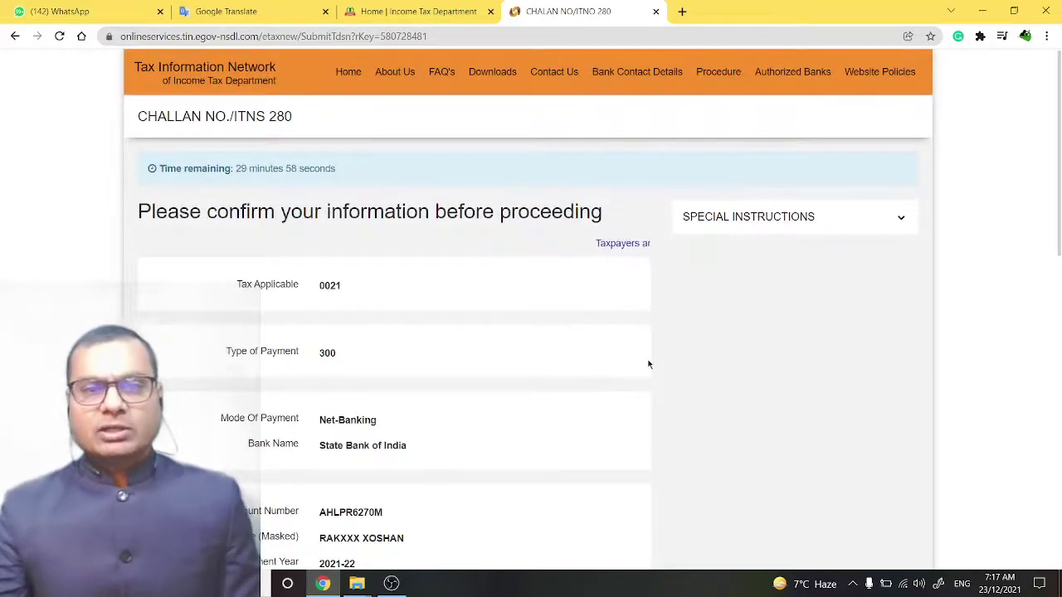
scroll(650, 363, down, 2)
scroll(650, 365, down, 4)
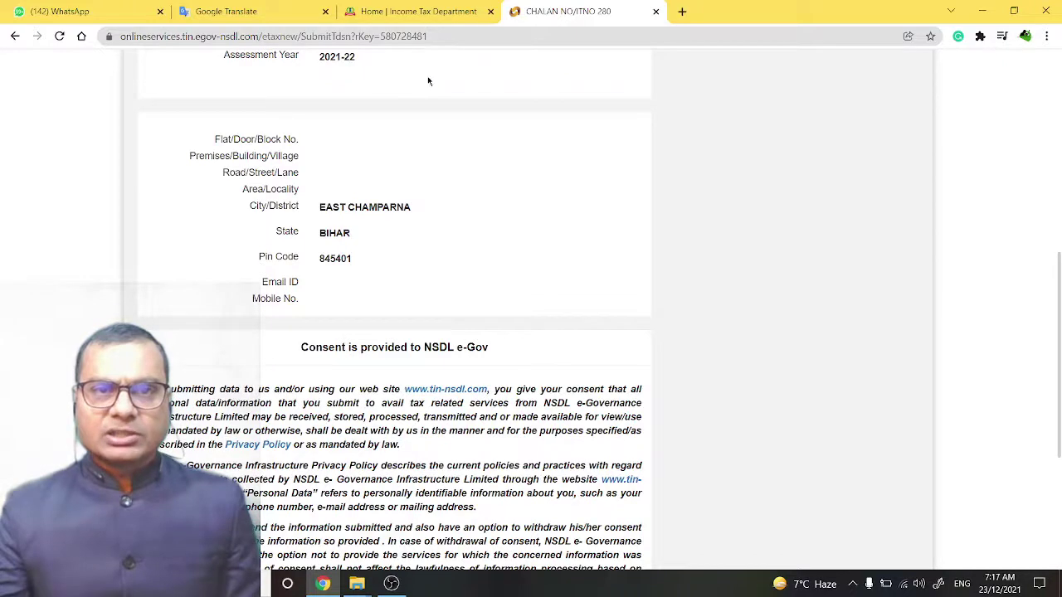
scroll(438, 195, up, 1)
scroll(438, 194, up, 1)
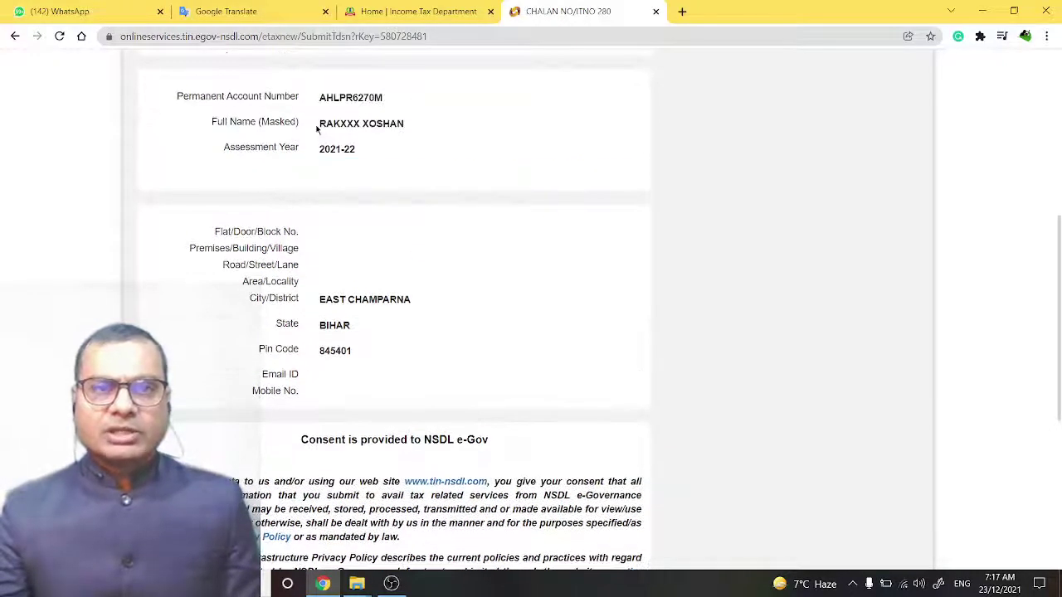
drag(320, 123, 419, 129)
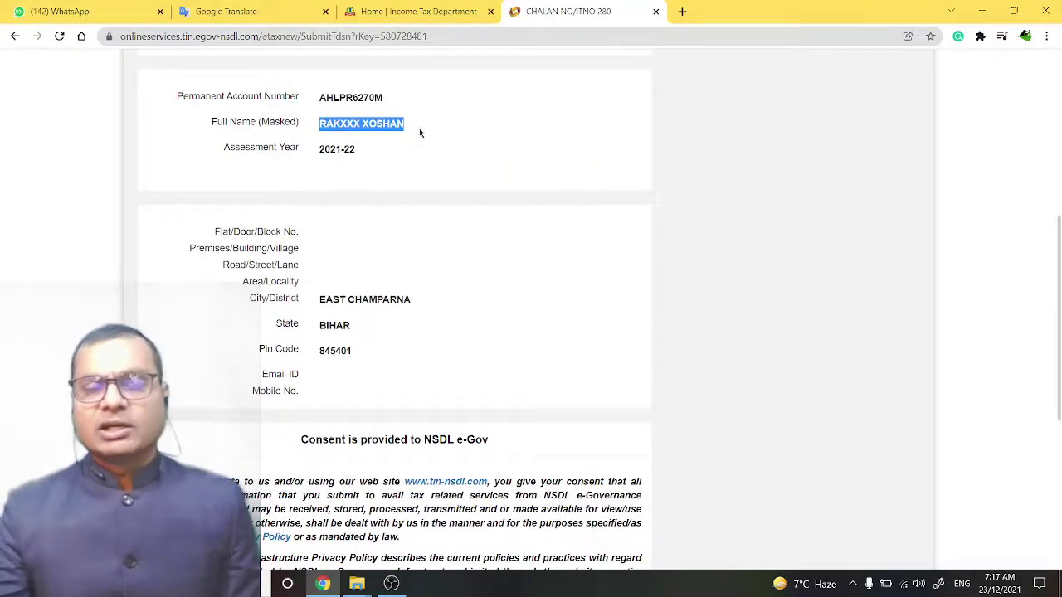
scroll(427, 217, down, 1)
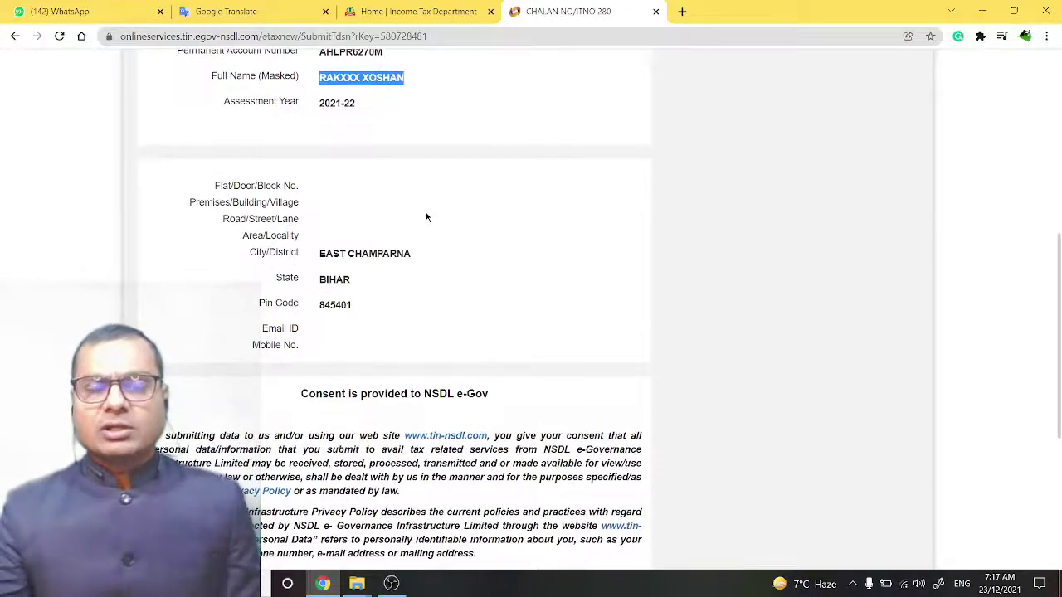
scroll(427, 217, down, 1)
scroll(427, 218, down, 5)
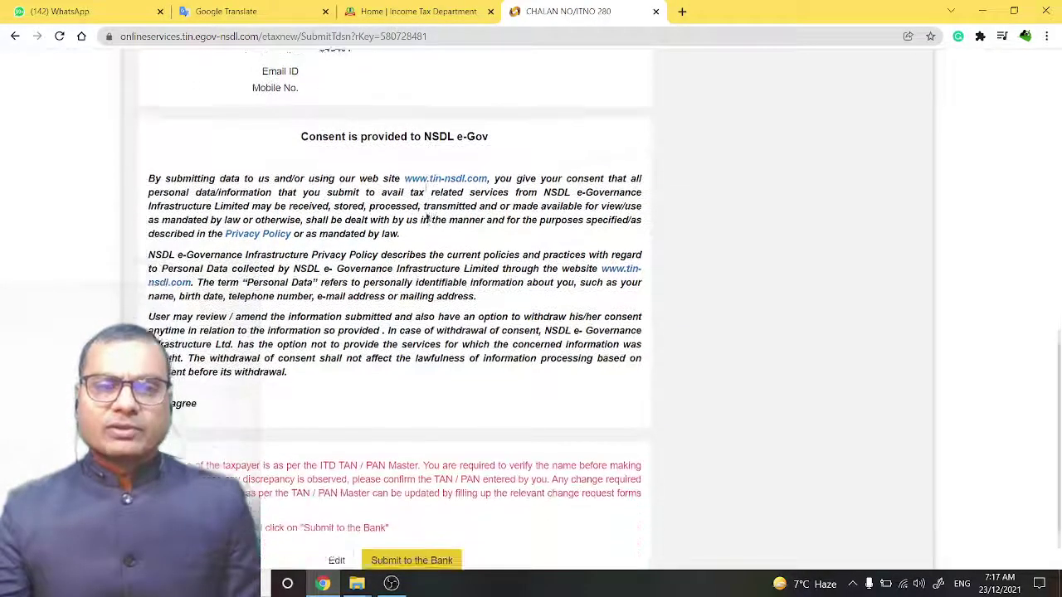
scroll(376, 406, down, 1)
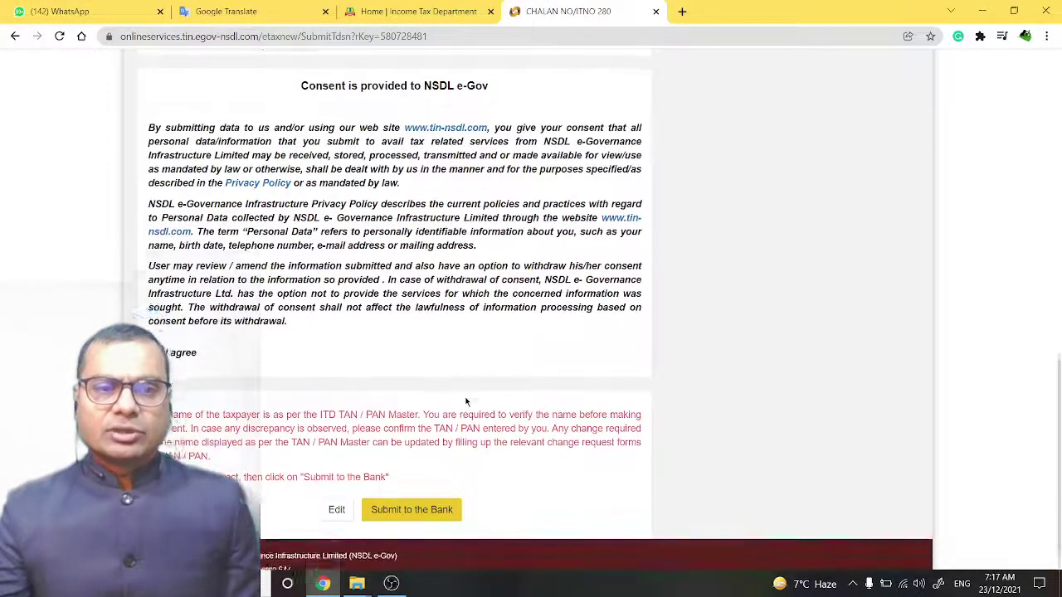
click(410, 495)
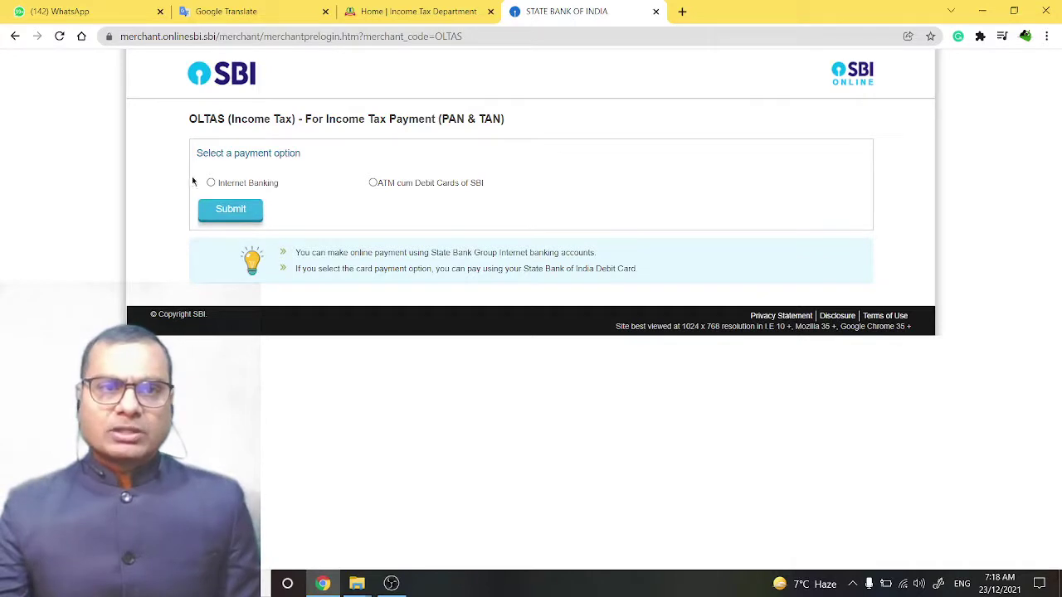
- Continue via Internet Banking to the OnlineSBI login page, then minimise Chrome
click(240, 217)
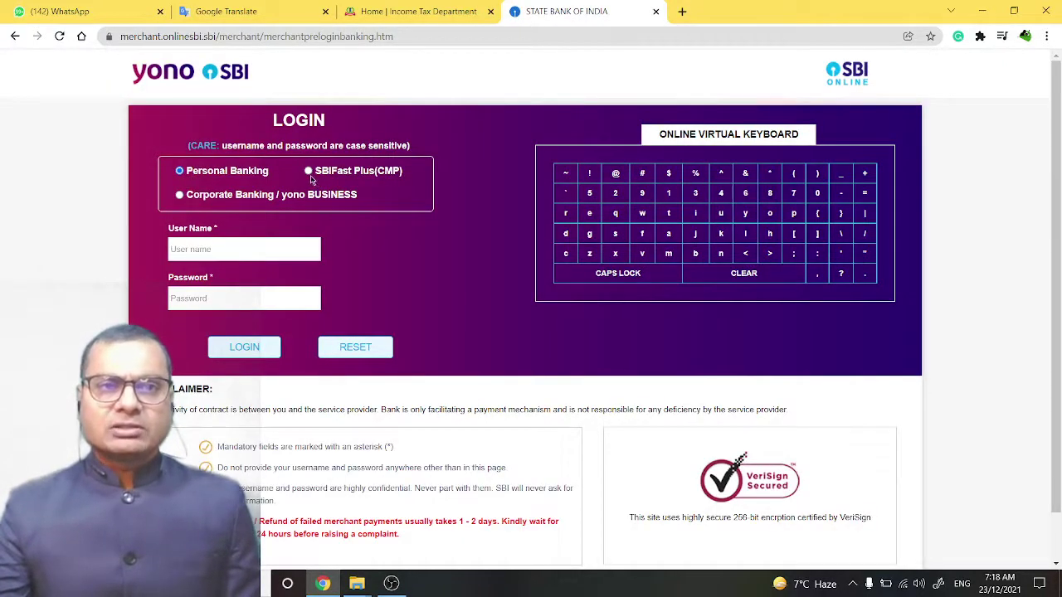
click(196, 250)
click(184, 303)
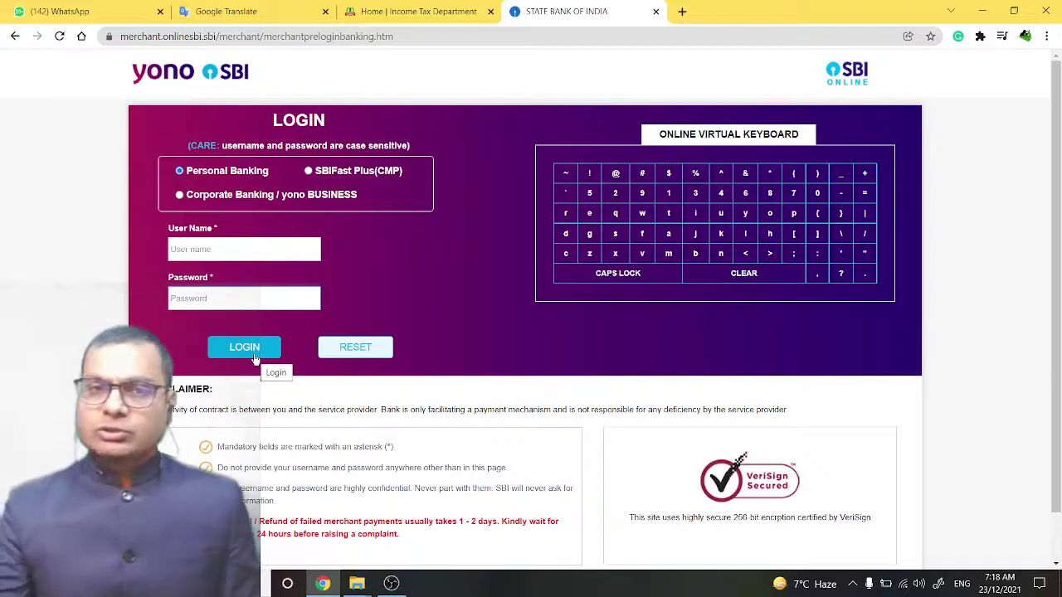
mouse_move(318, 589)
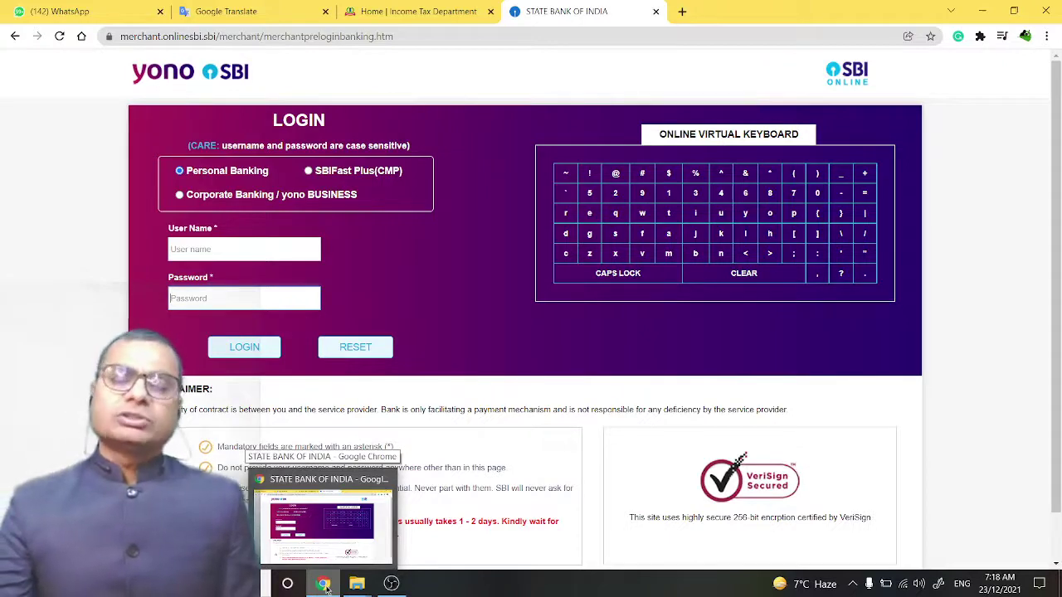
click(324, 585)
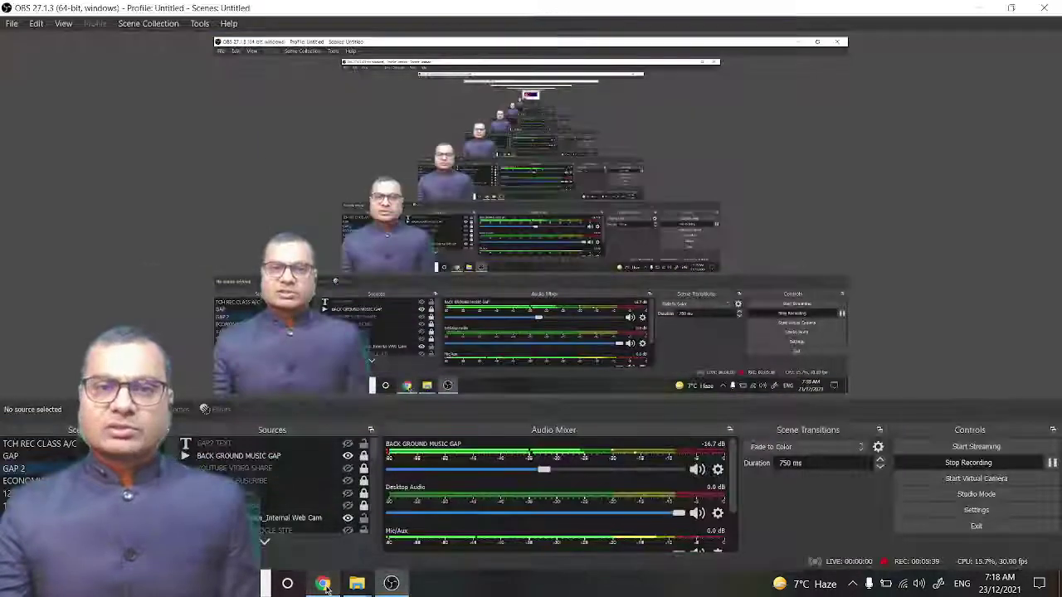